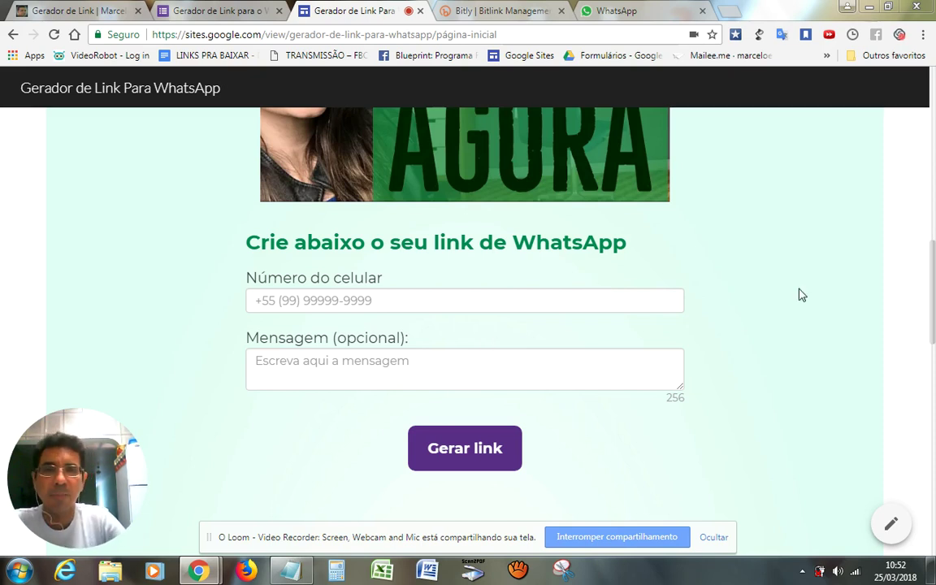
Play the embedded 5:52 intro video, pause it at 0:16, then scroll down to the form
scroll(413, 191, "up", 3)
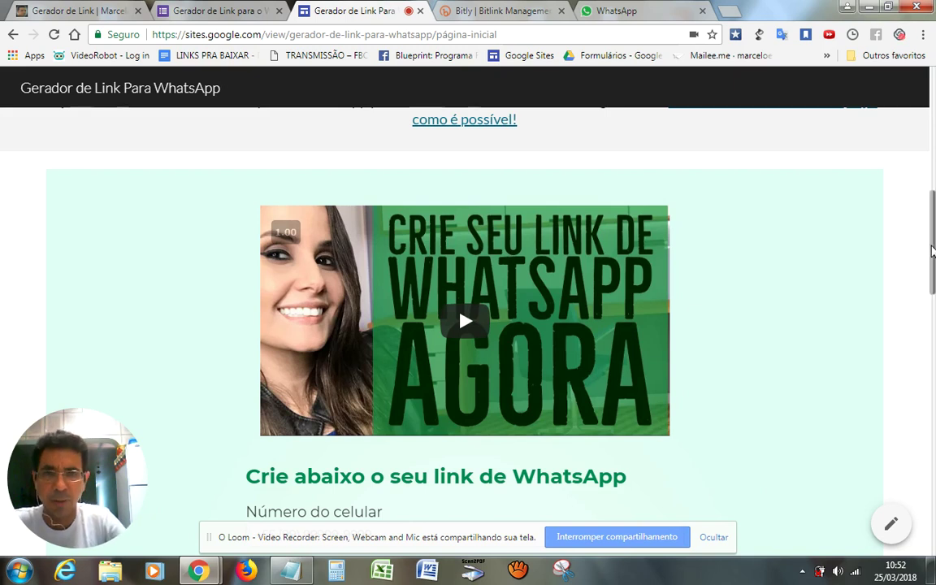
left_click_drag(932, 250, 933, 250)
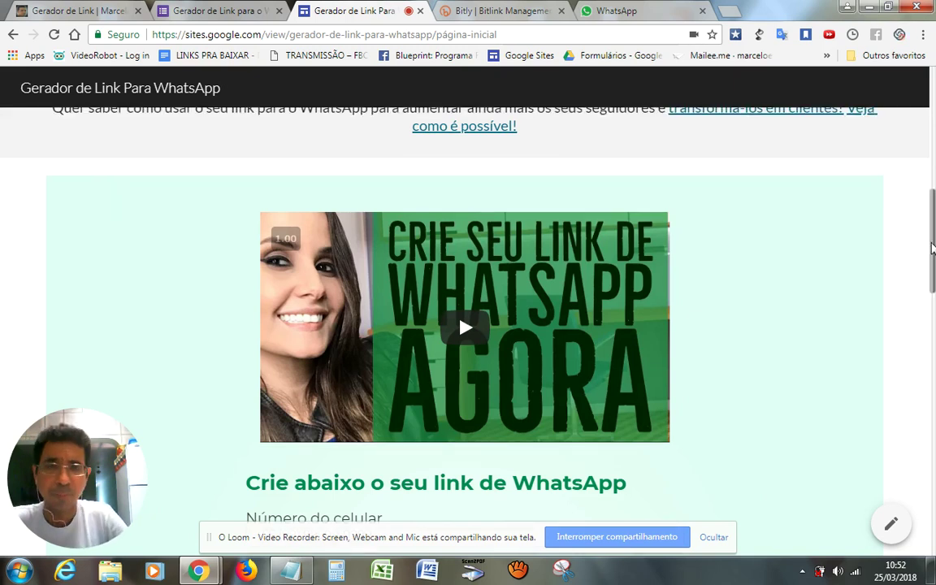
scroll(933, 249, "up", 1)
scroll(933, 249, "down", 1)
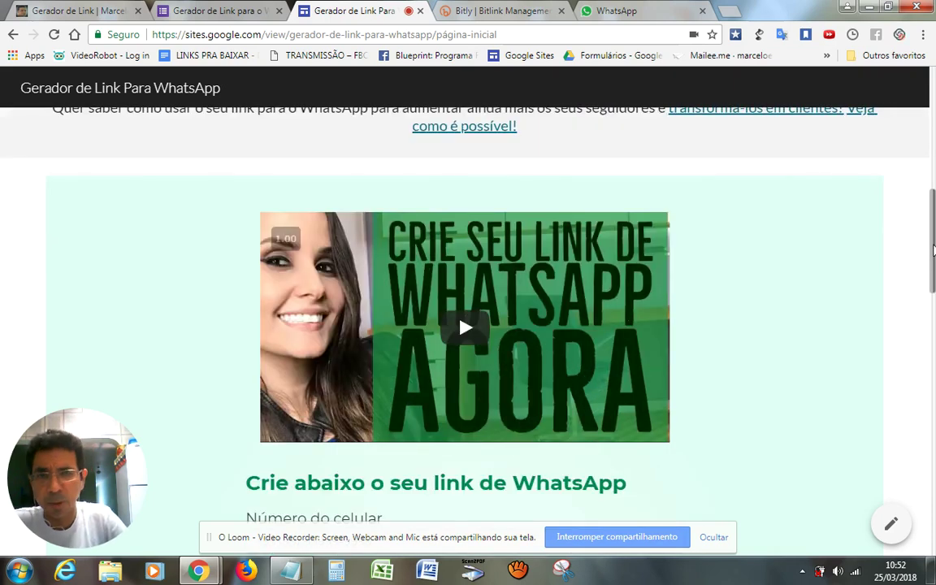
left_click_drag(933, 252, 933, 261)
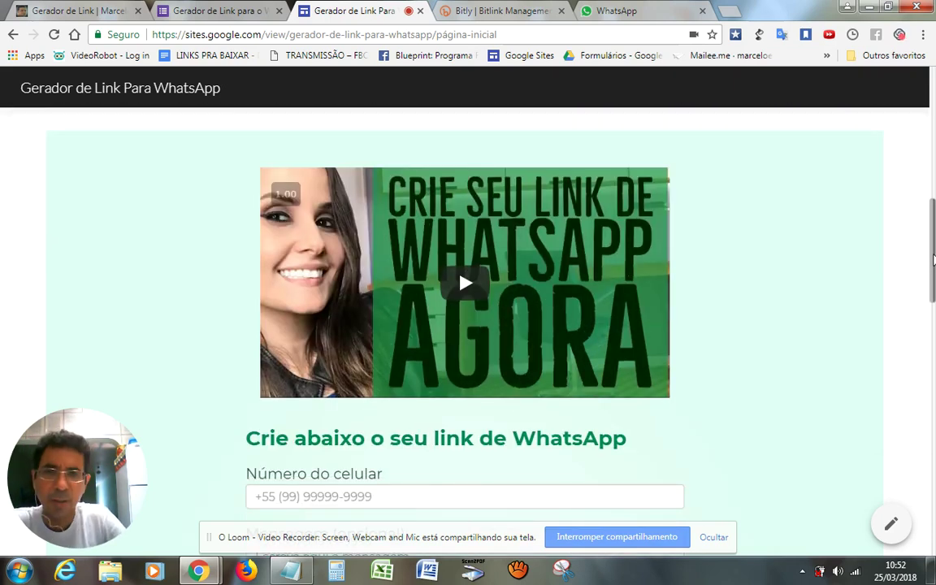
scroll(874, 239, "down", 1)
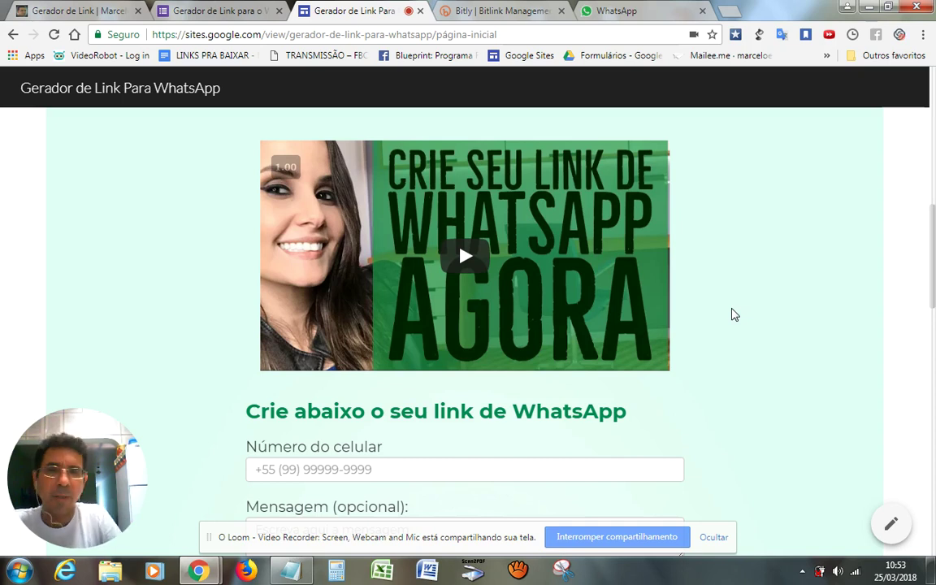
scroll(732, 314, "down", 1)
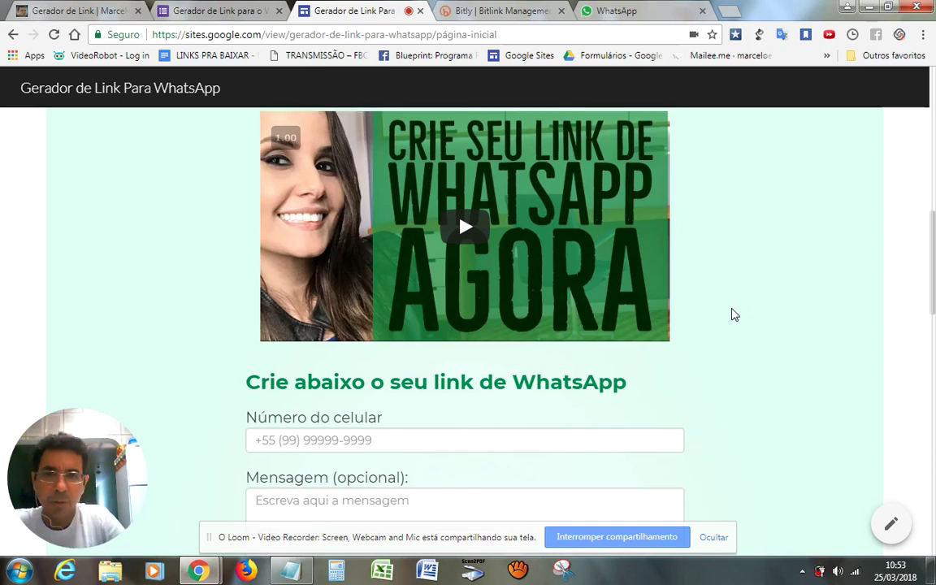
left_click(559, 254)
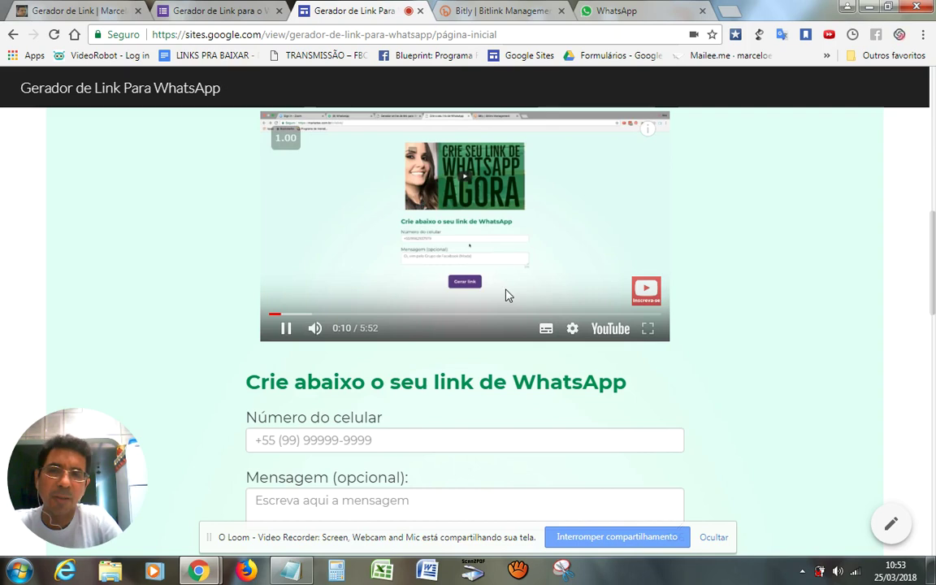
left_click(287, 328)
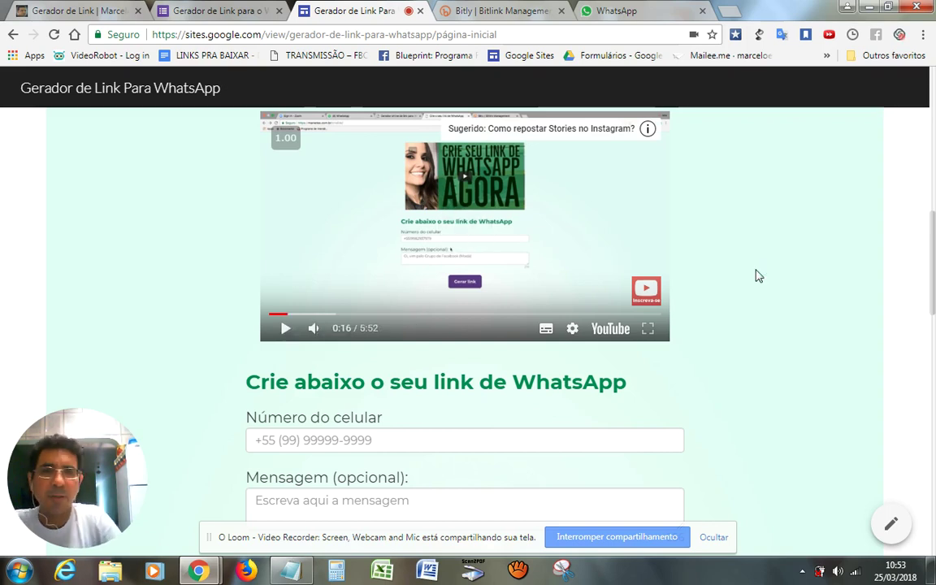
scroll(757, 277, "down", 2)
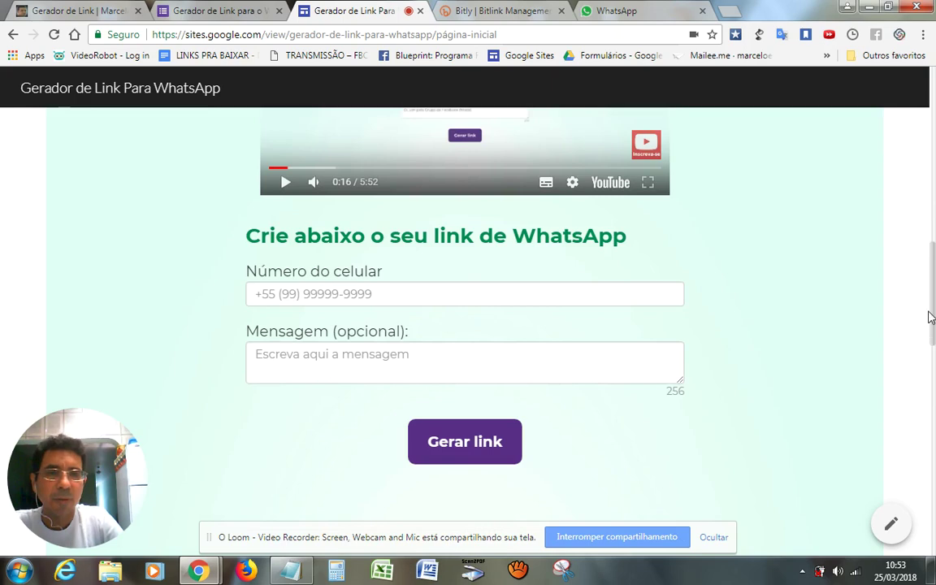
mouse_move(931, 317)
left_mouse_down()
mouse_move(930, 134)
mouse_move(933, 319)
left_mouse_up()
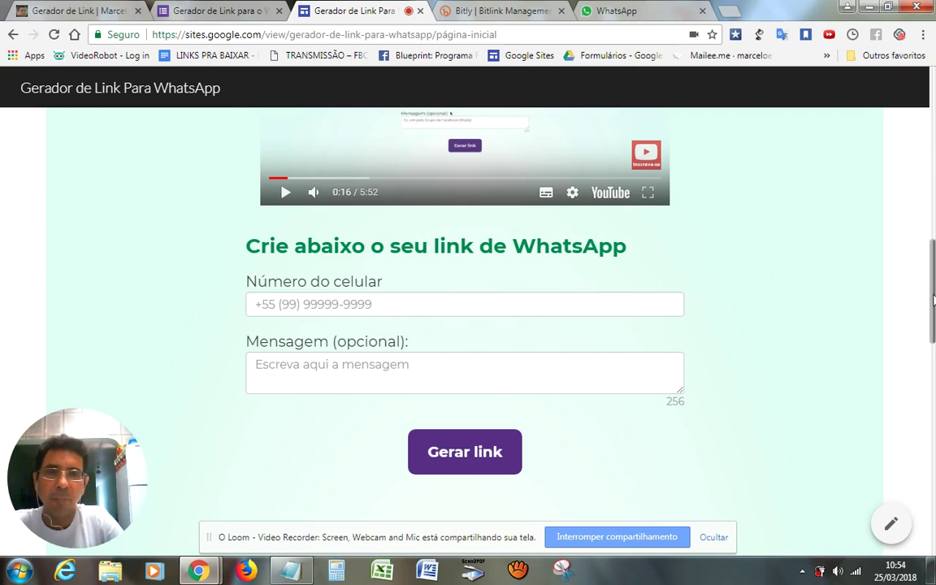
left_click_drag(933, 298, 933, 313)
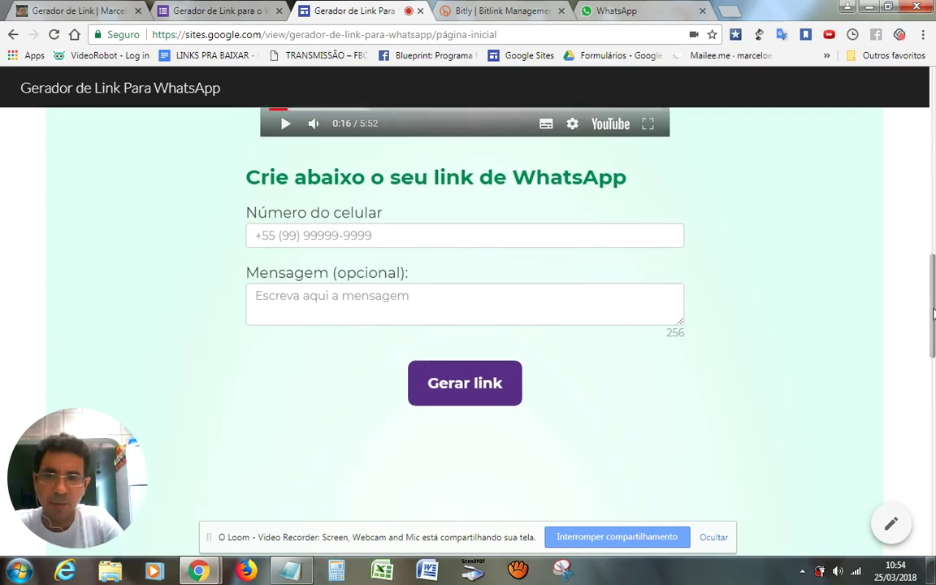
left_click(401, 241)
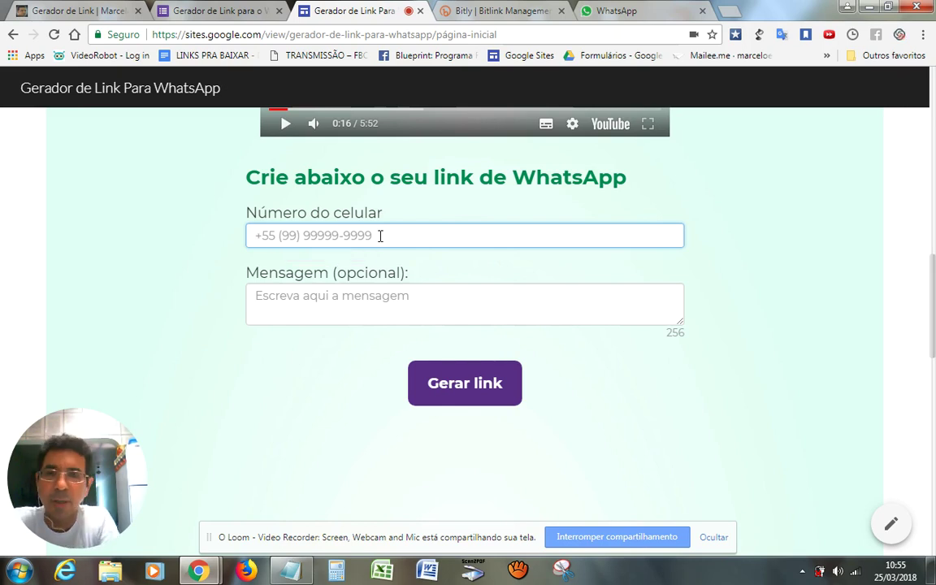
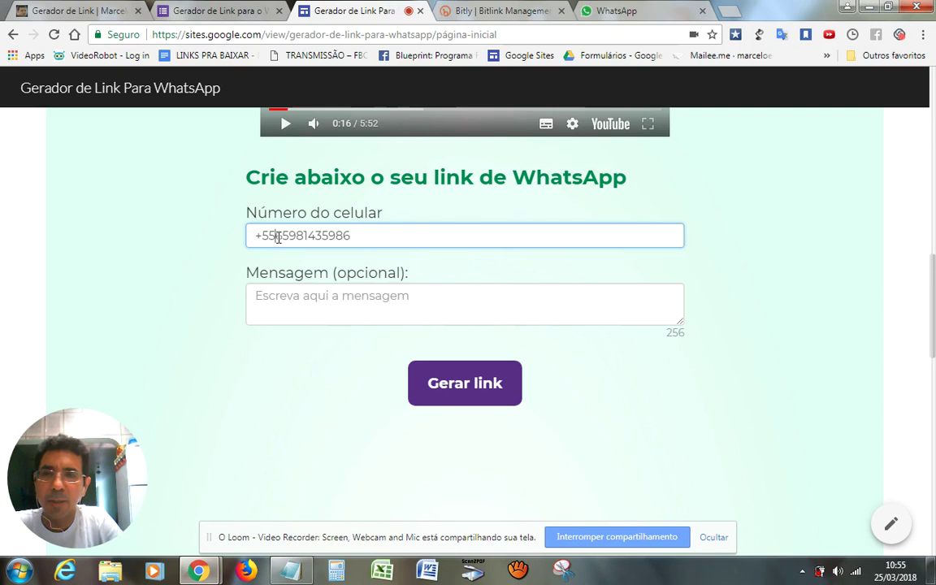
Enter the WhatsApp phone number with +55 country code into 'Número do celular'
left_click_drag(274, 236, 364, 238)
left_click(364, 237)
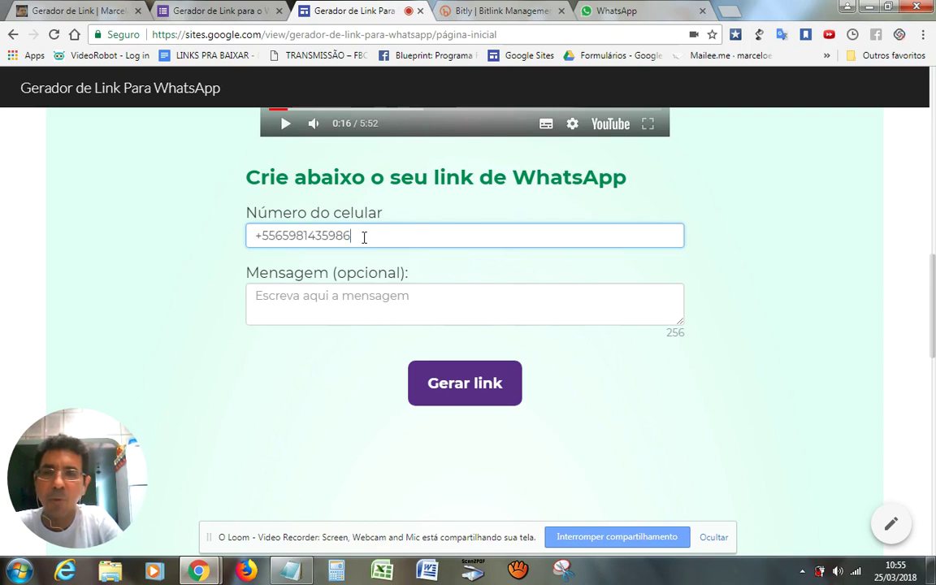
left_click(337, 297)
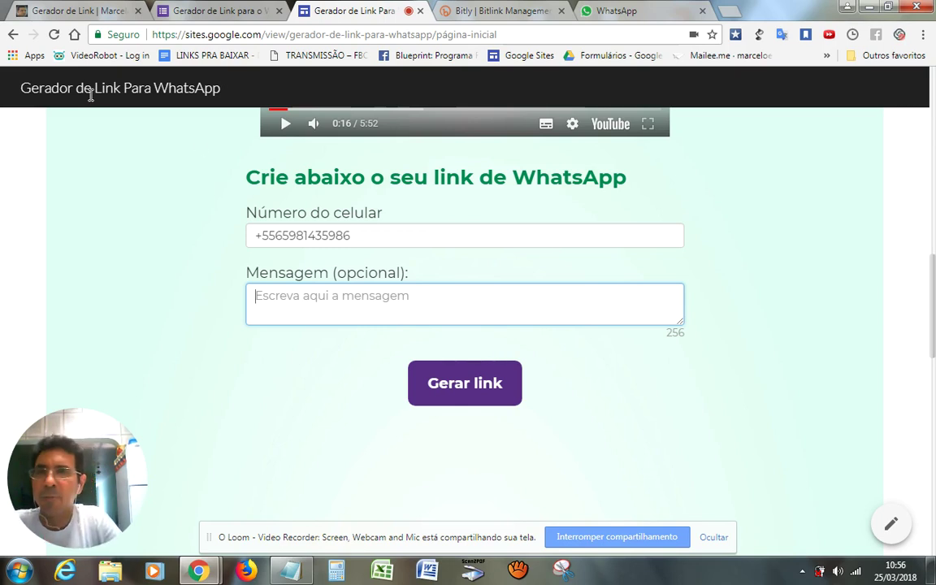
left_click(96, 10)
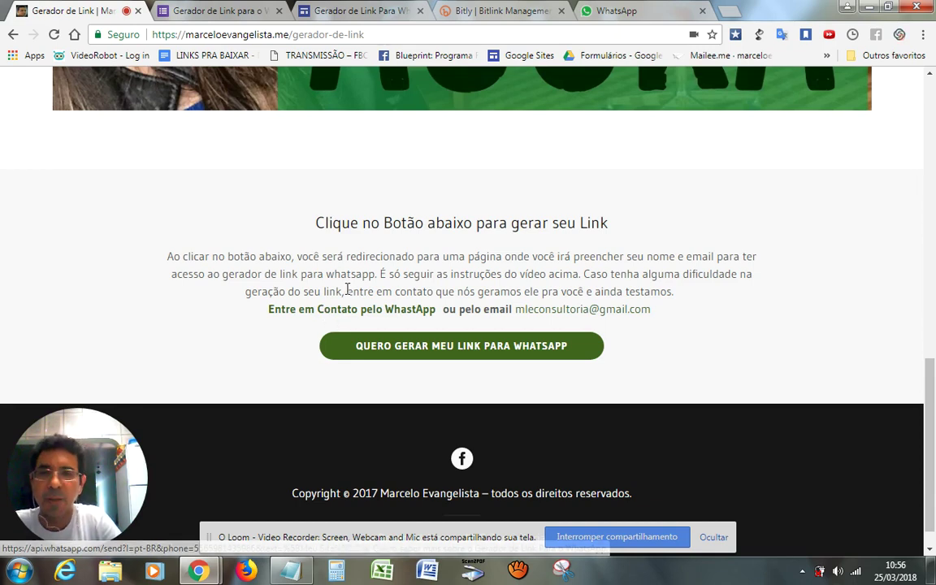
left_click(248, 14)
left_click(323, 13)
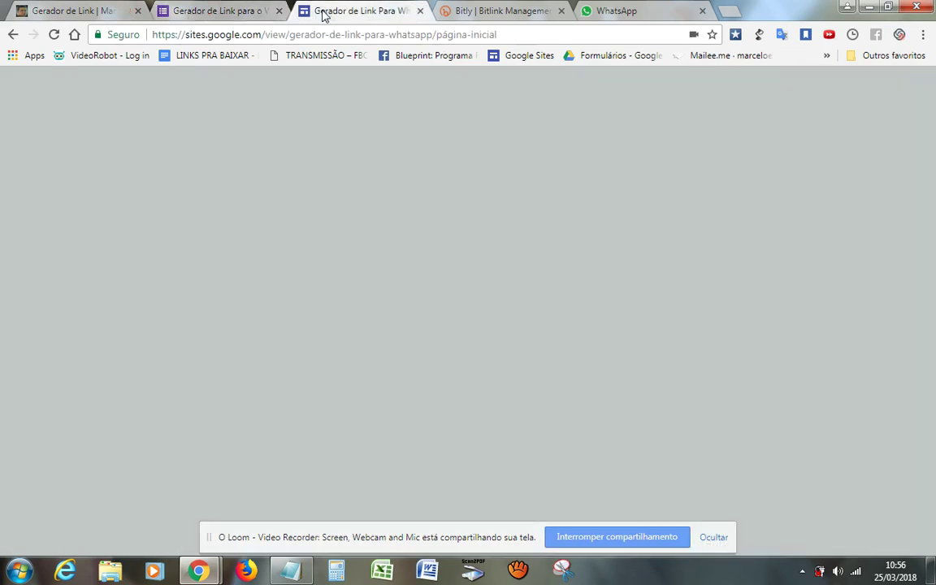
left_click(366, 303)
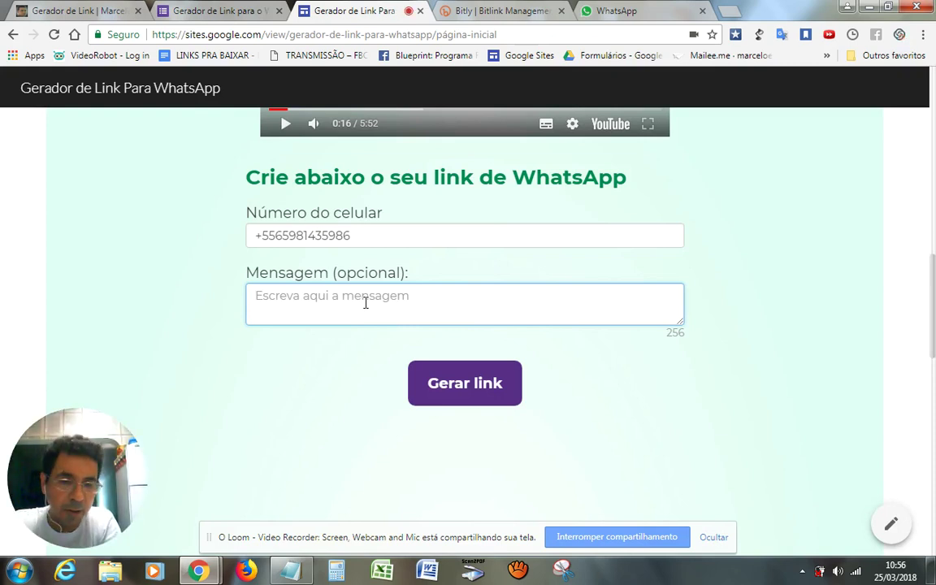
Fix the message's opening tag so it reads '[Meu Site]'
type("[")
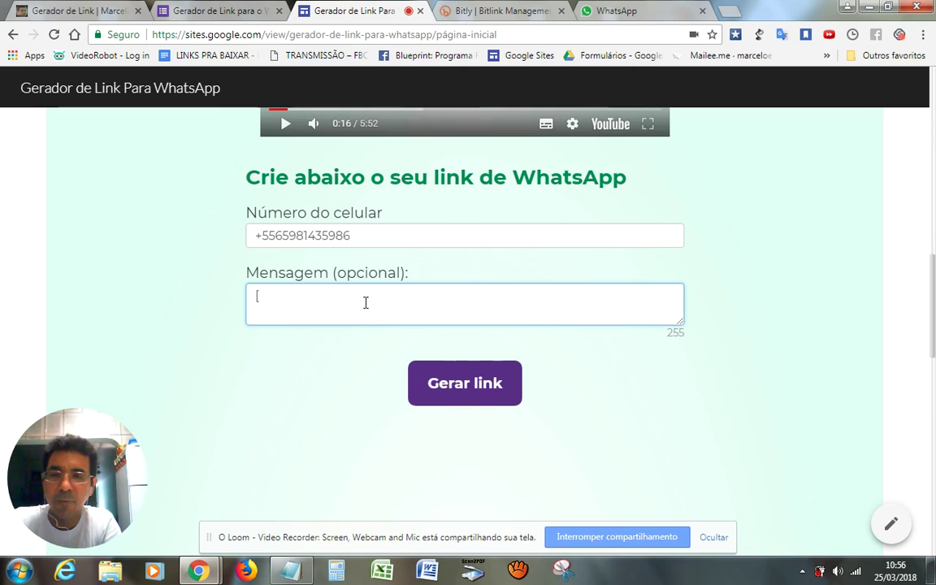
type("s")
key("BackSpace")
type("Site")
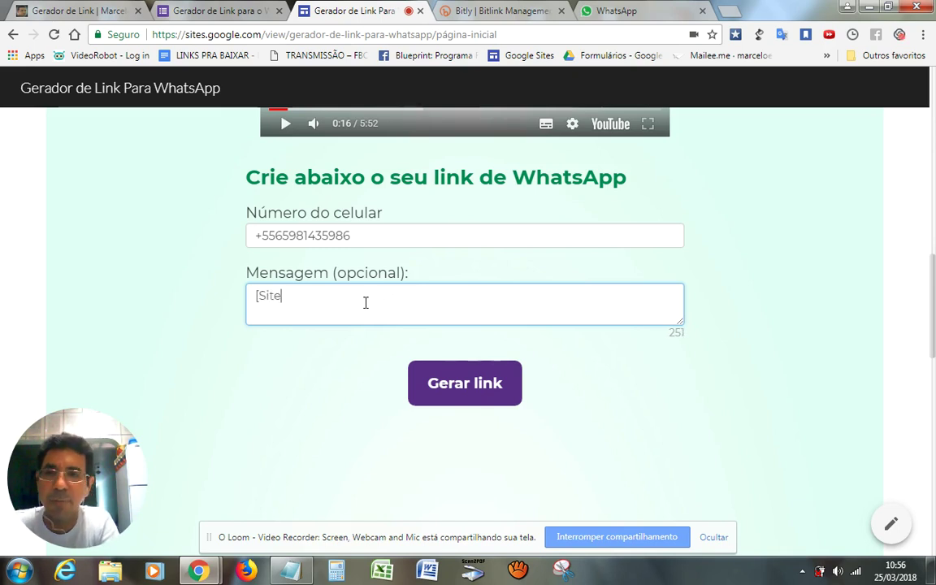
key("BackSpace")
key("BackSpace")
key("BackSpace")
key("BackSpace")
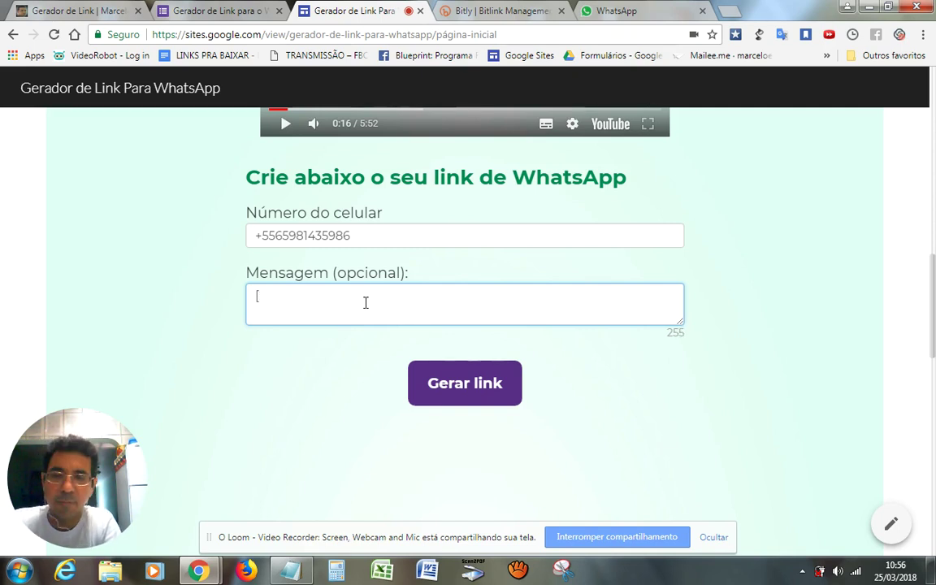
type("Meu ")
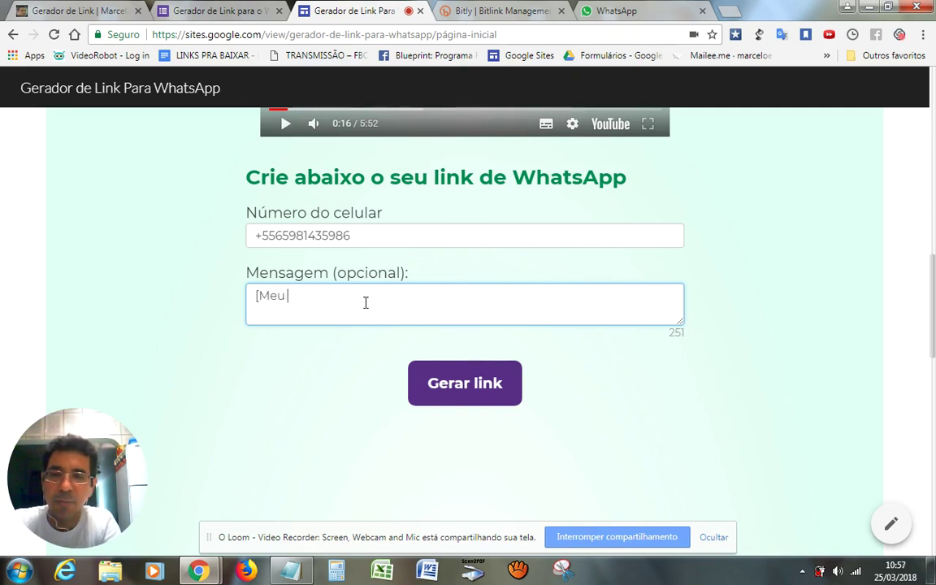
type("Site")
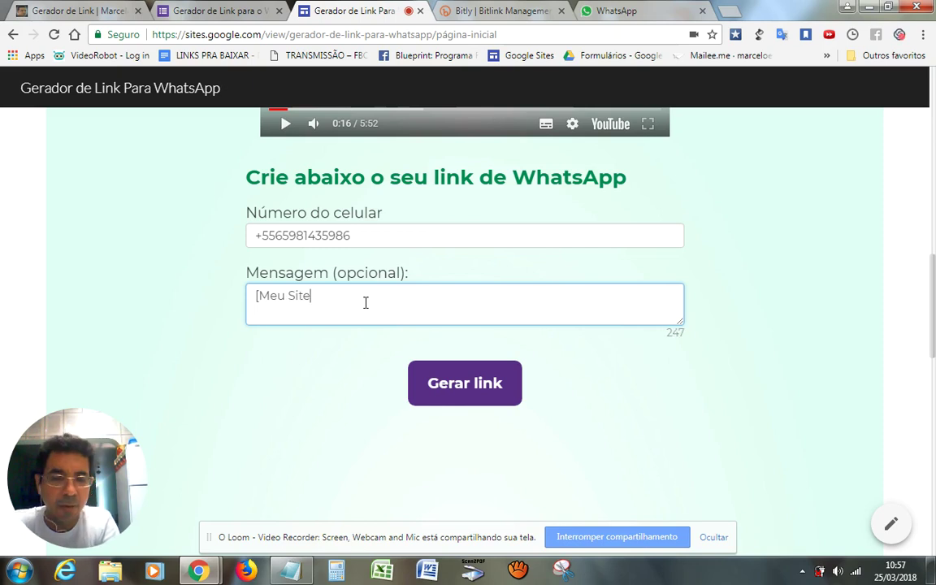
type("]")
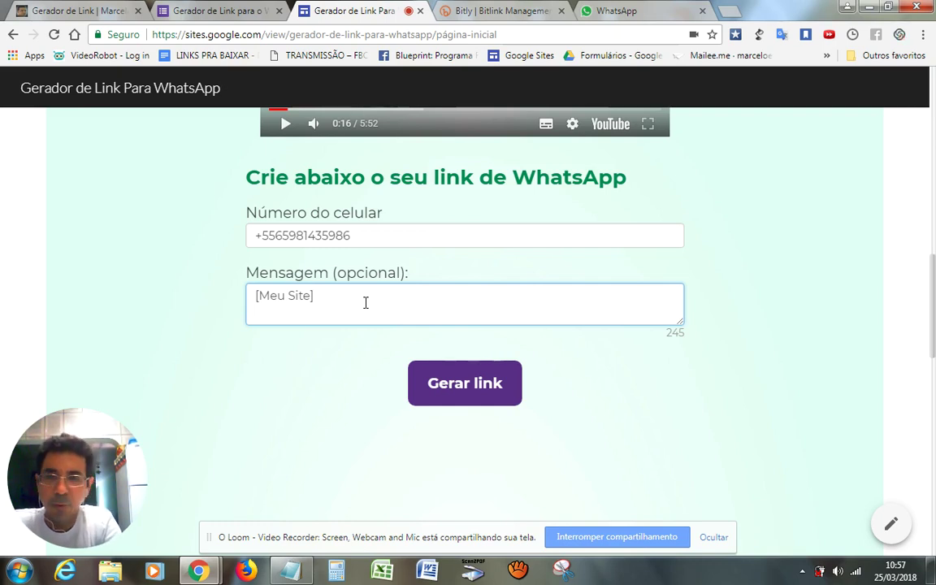
Add 'Olá Quero saber mais sobre o Curso Negócio Online de Sucesso.' after the tag
type("Olá")
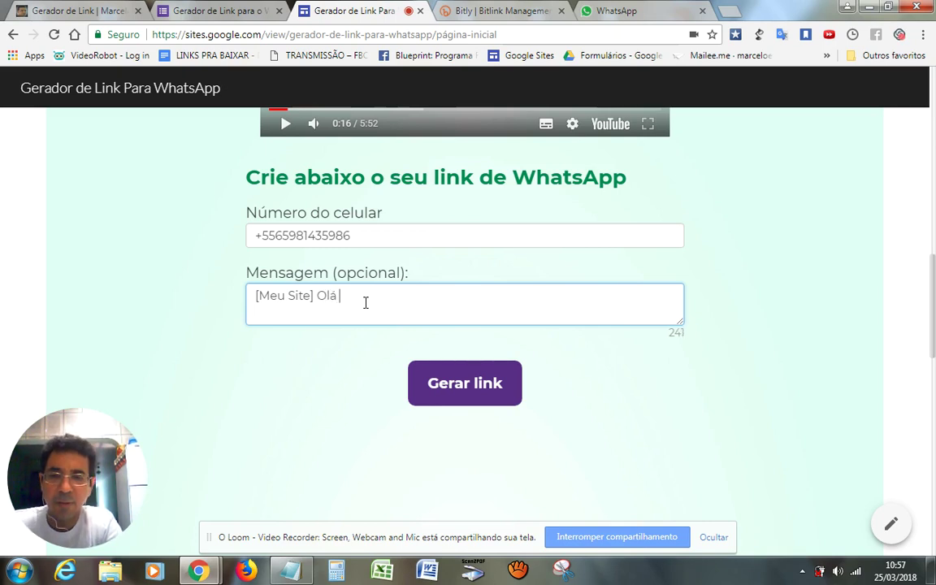
type(" Quero s")
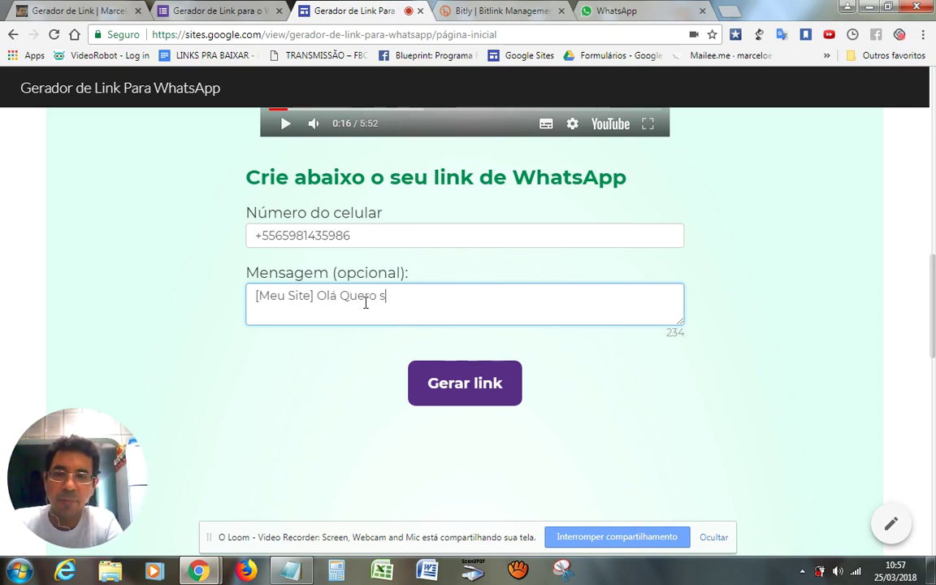
type("aber mais ")
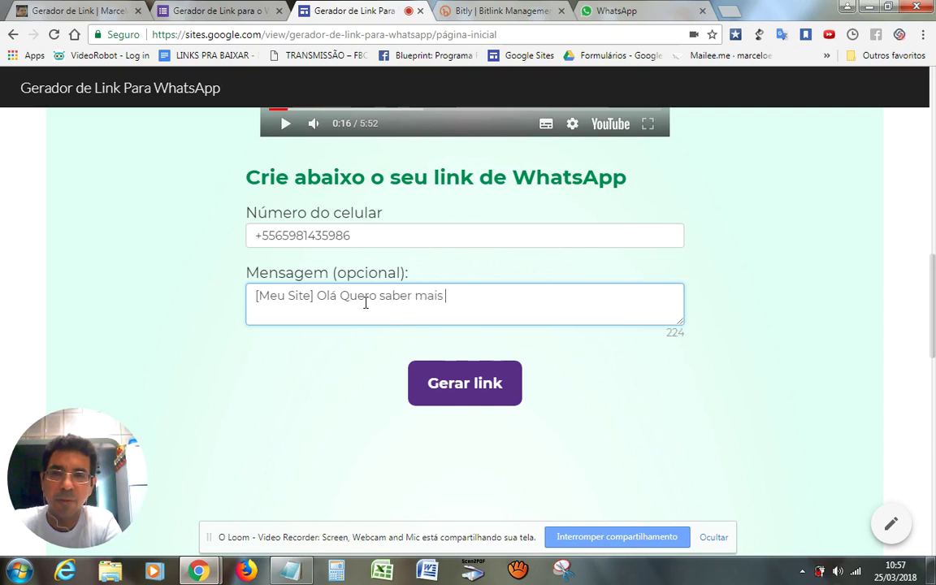
type("sor")
key("BackSpace")
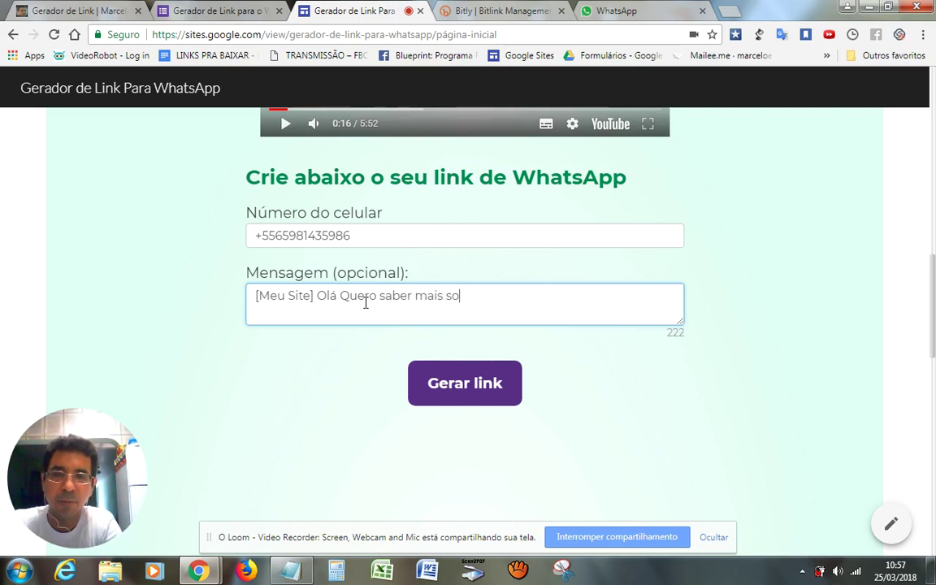
type("bre o Cu")
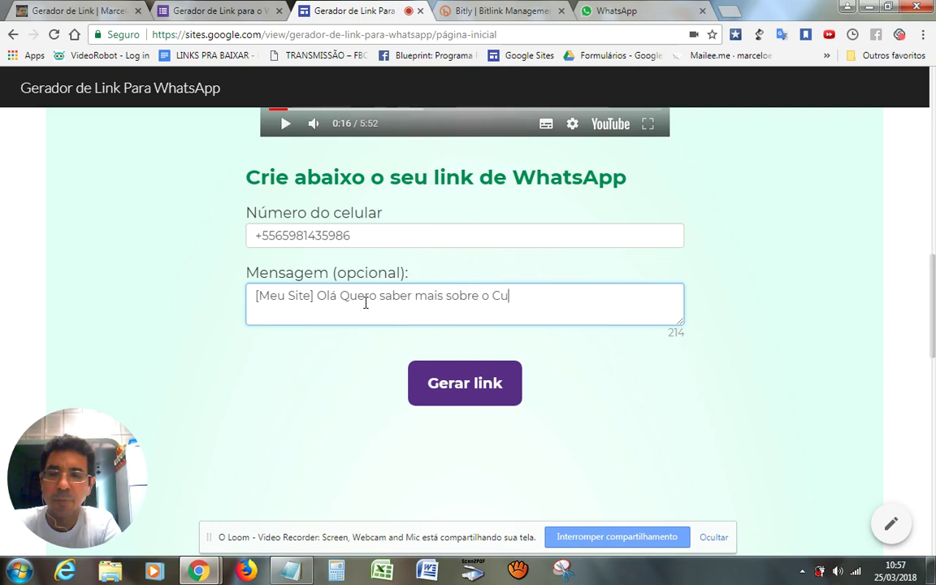
type("rso ")
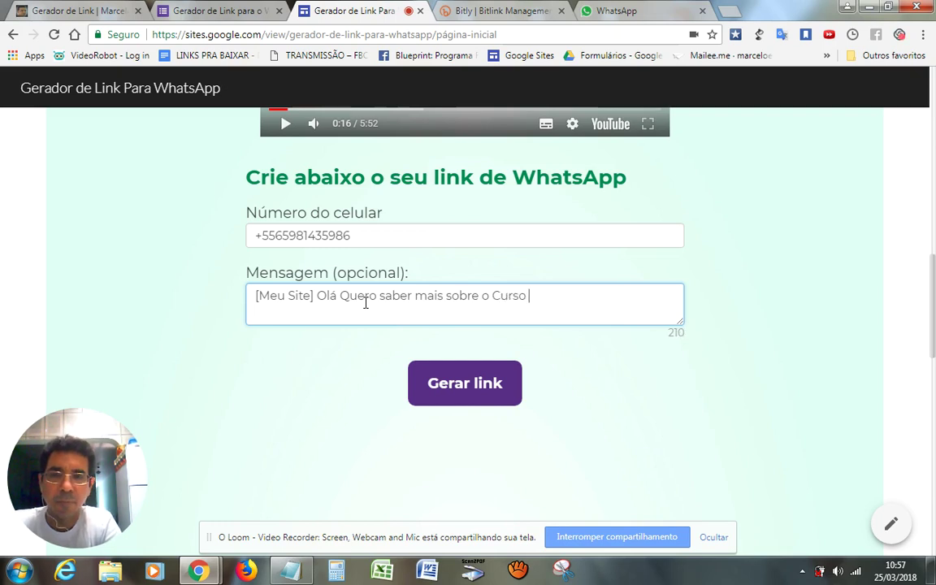
type("Negóci")
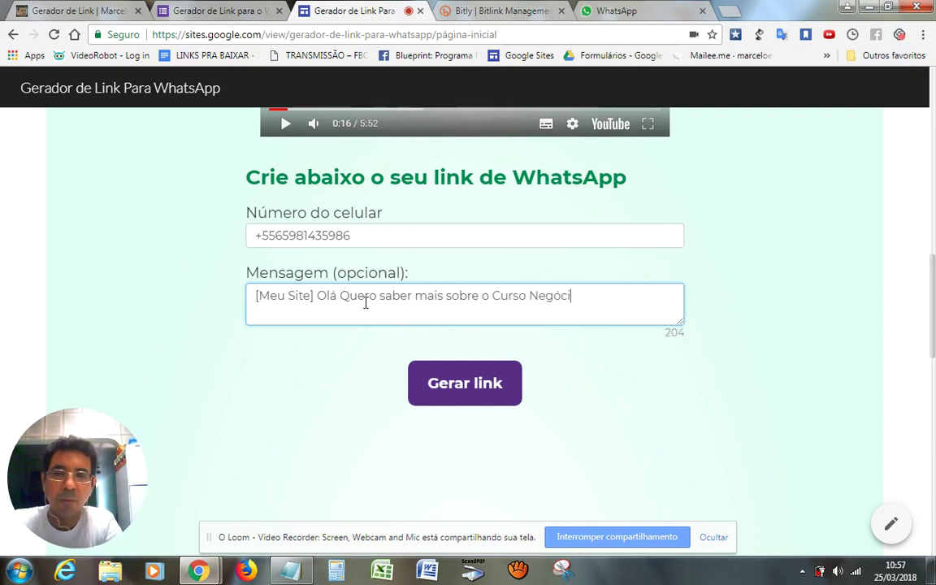
type("o Online d")
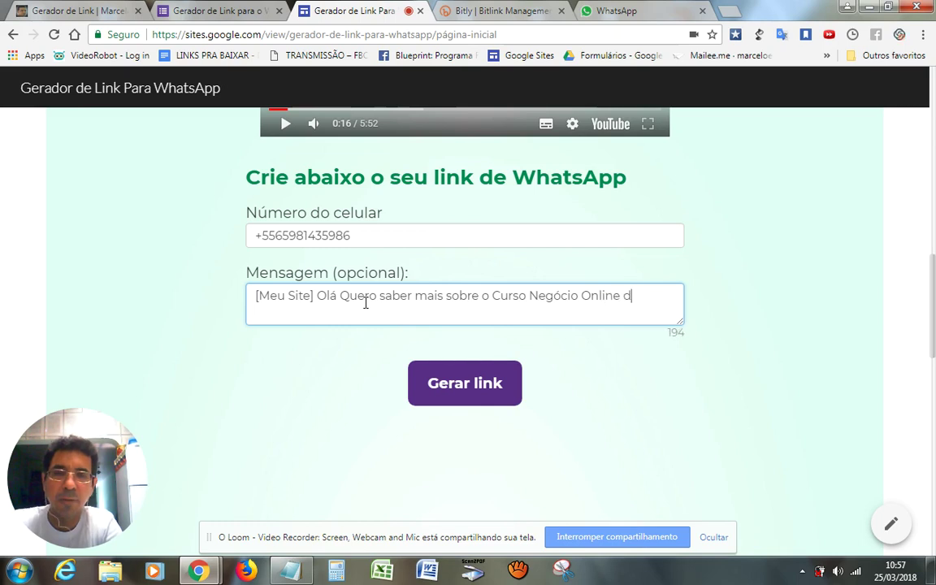
type("e Sucesso")
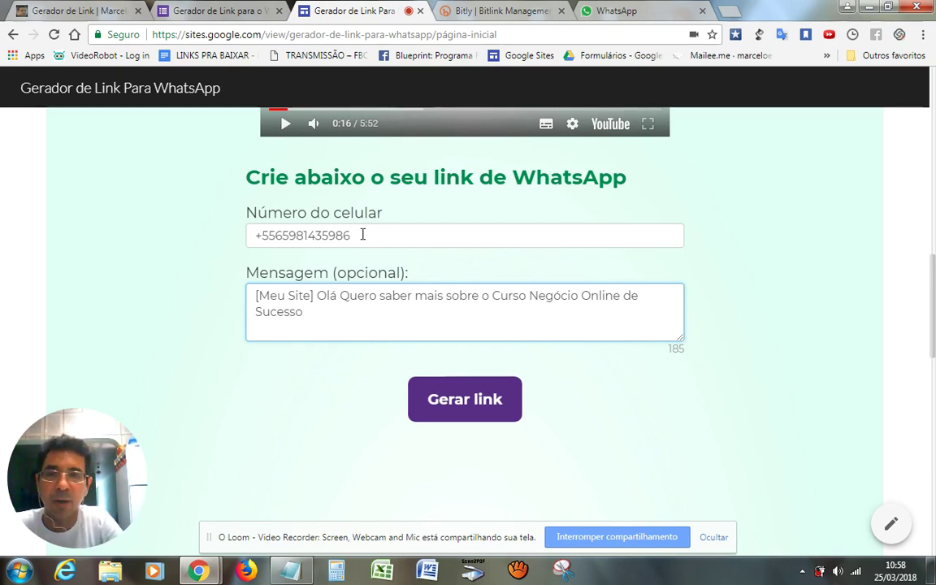
left_click(362, 235)
left_click(327, 318)
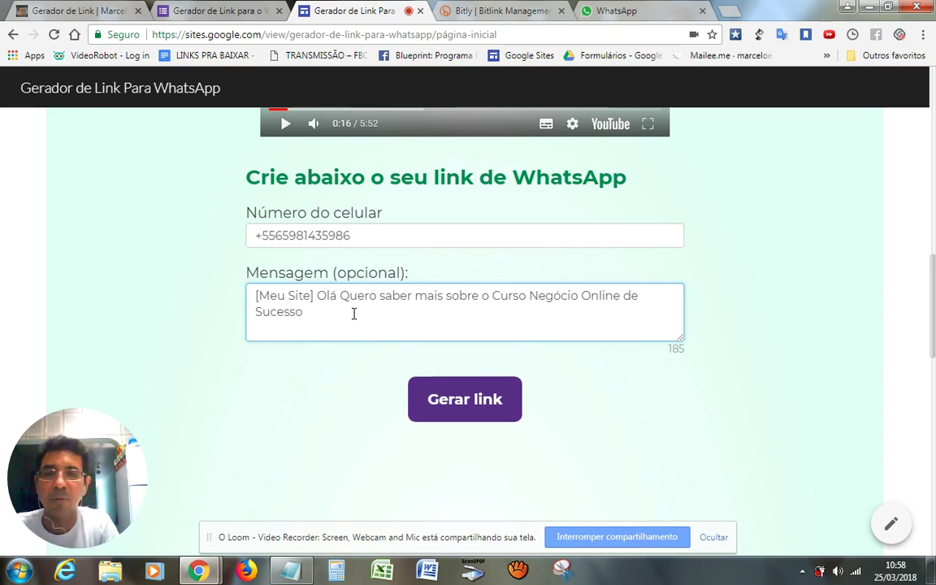
type(".")
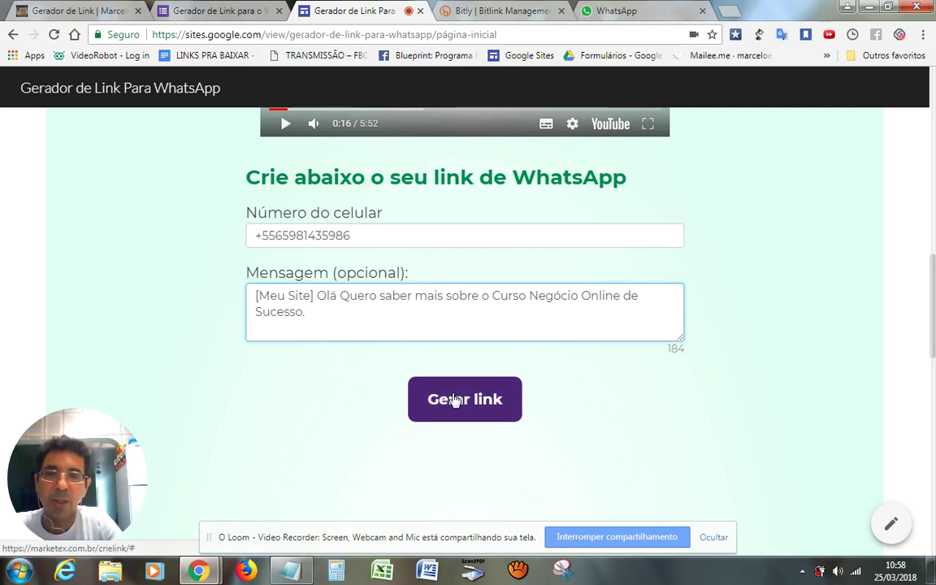
Generate the api.whatsapp.com link with 'Gerar link' and copy it ('Link copiado!')
left_click(455, 400)
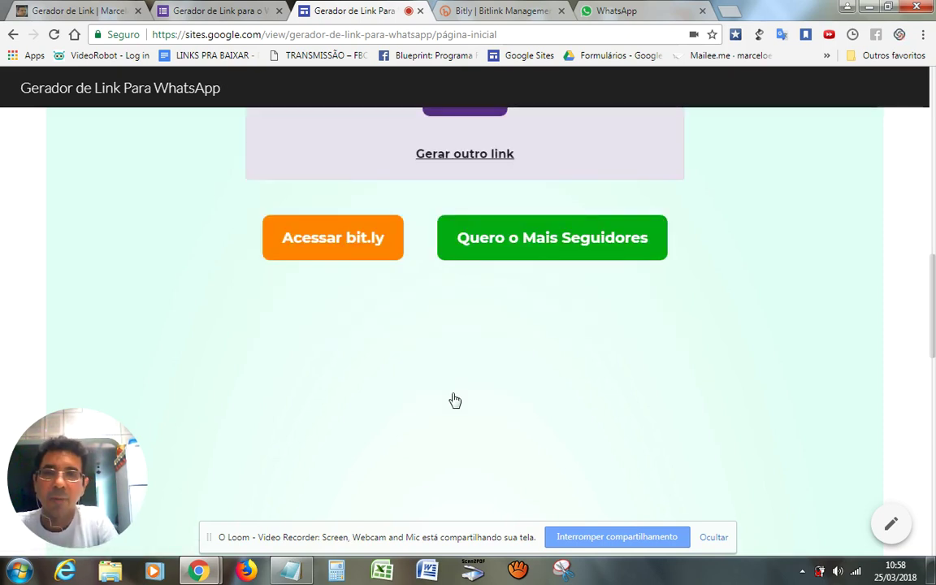
scroll(455, 400, "up", 3)
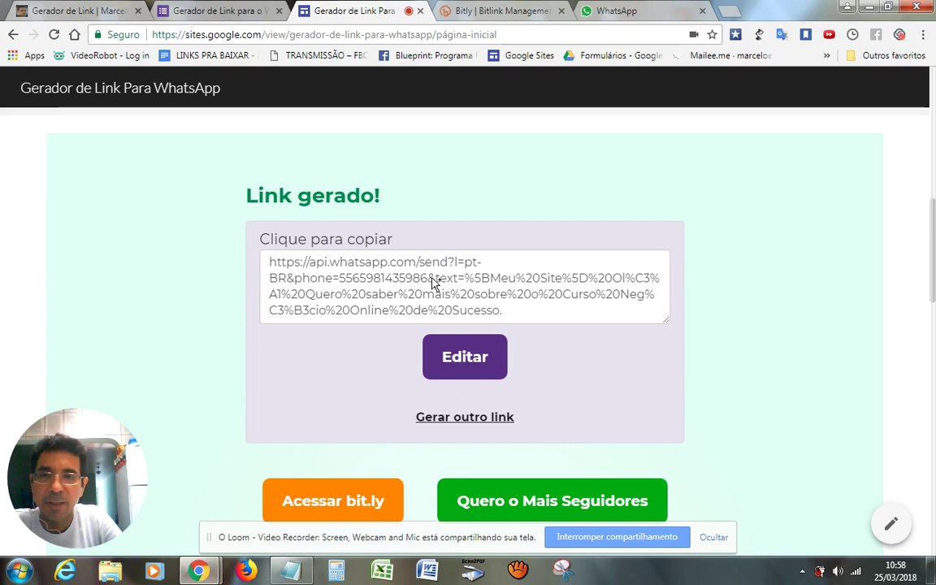
left_click(433, 282)
key("ctrl+c")
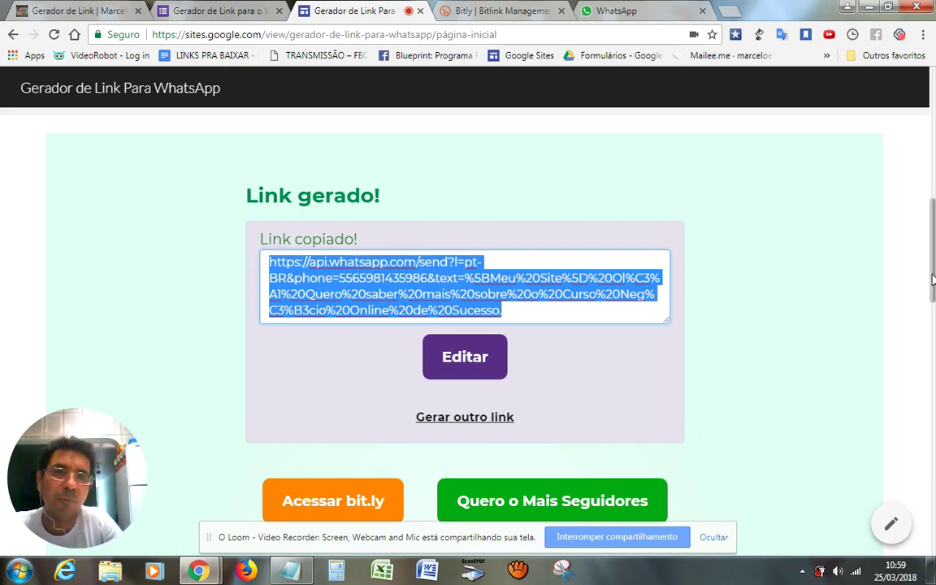
scroll(933, 280, "down", 1)
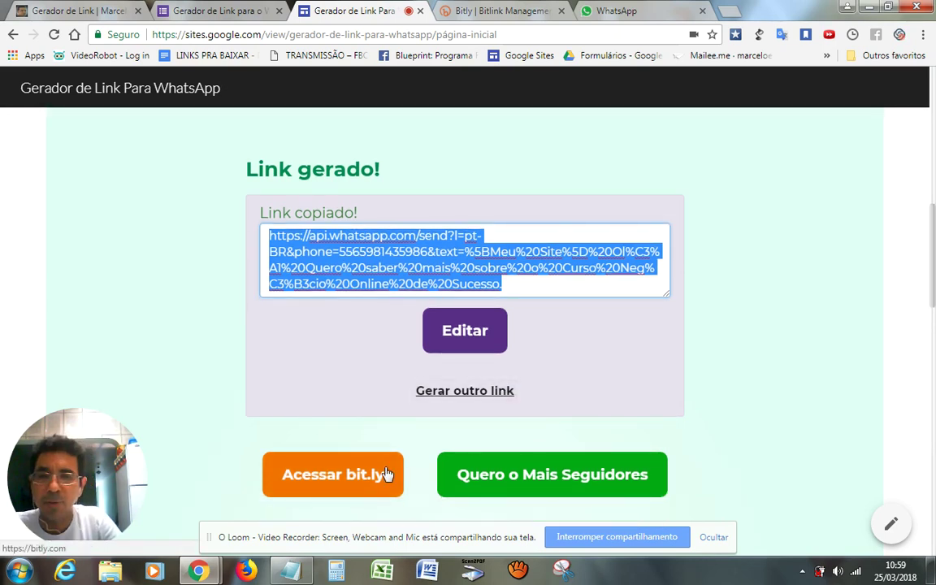
Create a Bitly bitlink from the pasted WhatsApp URL, producing bit.ly/2pDLq4P
left_click(472, 6)
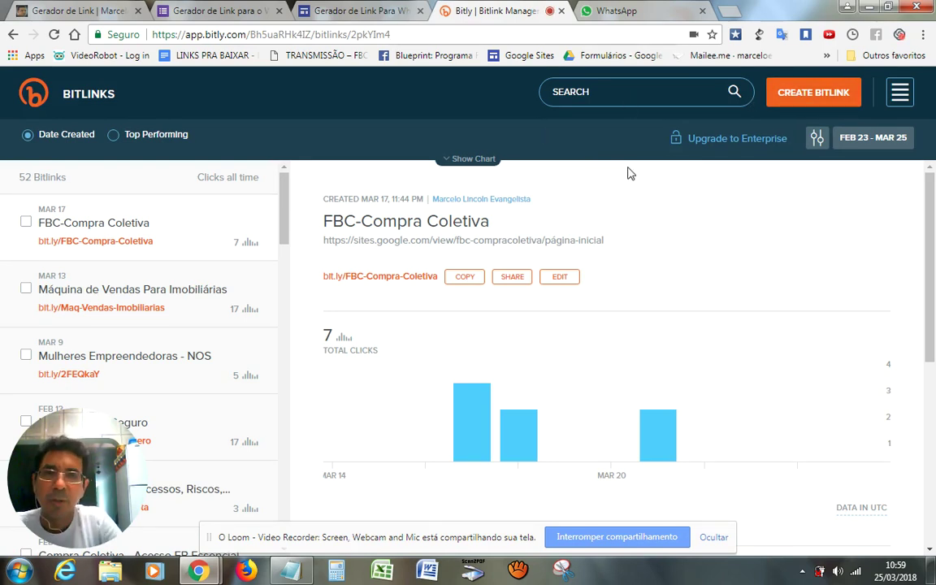
left_click(796, 97)
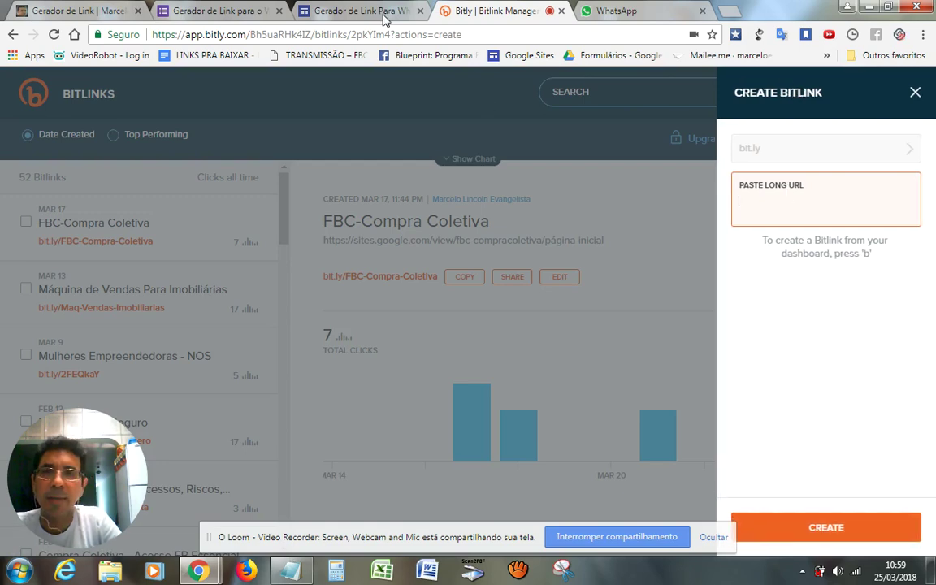
left_click(348, 14)
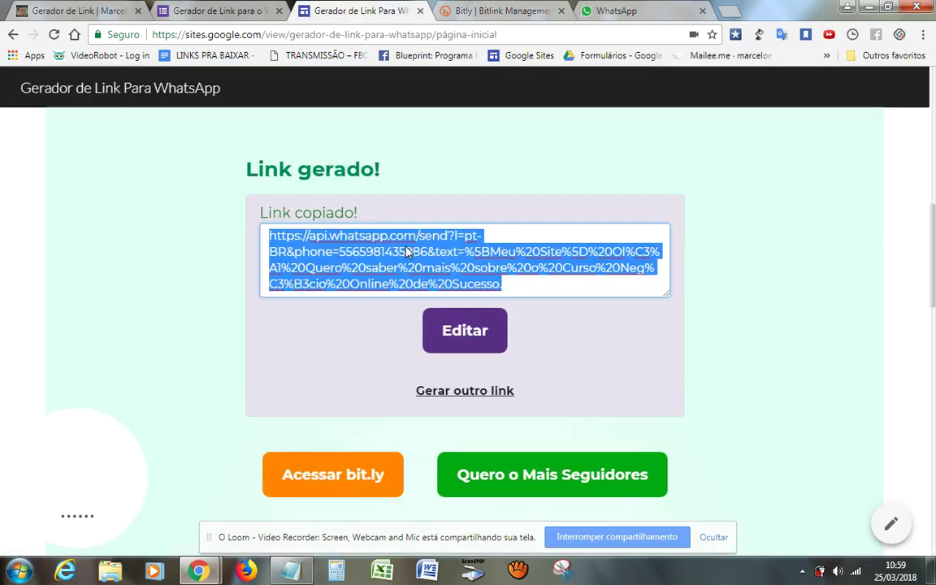
left_click(496, 11)
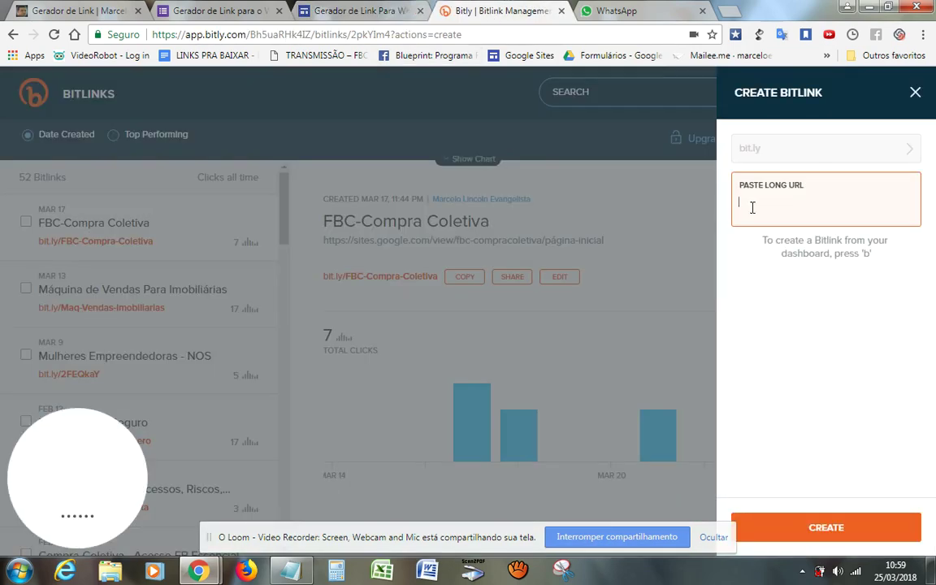
key("ctrl+v")
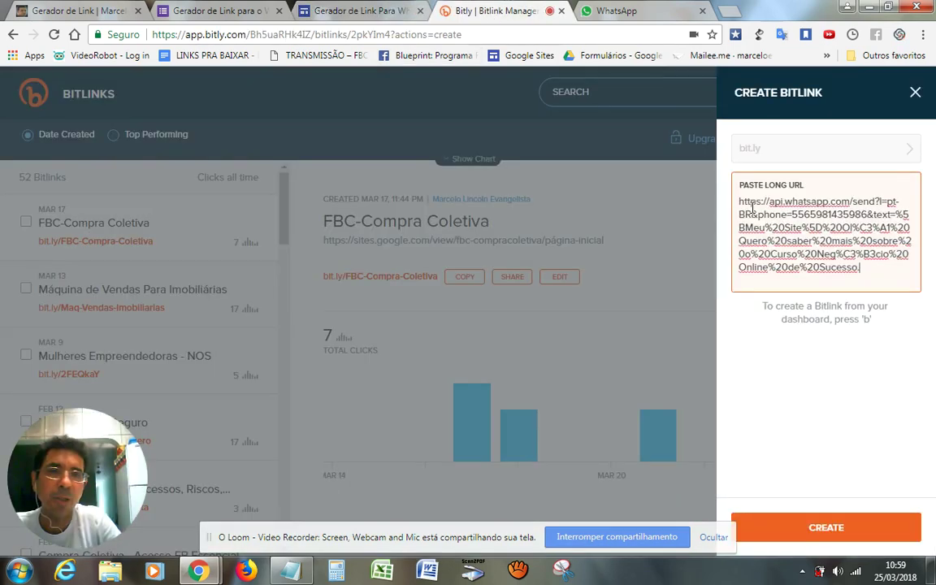
key("Return")
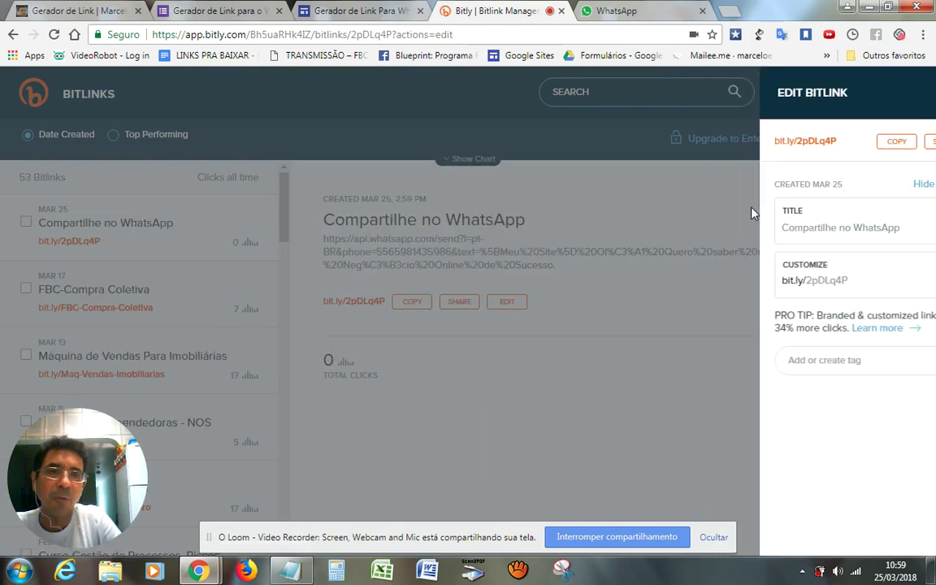
Replace the bitlink's back-half 2pDLq4P with 'Curso-NOS-Informe'
left_click(815, 280)
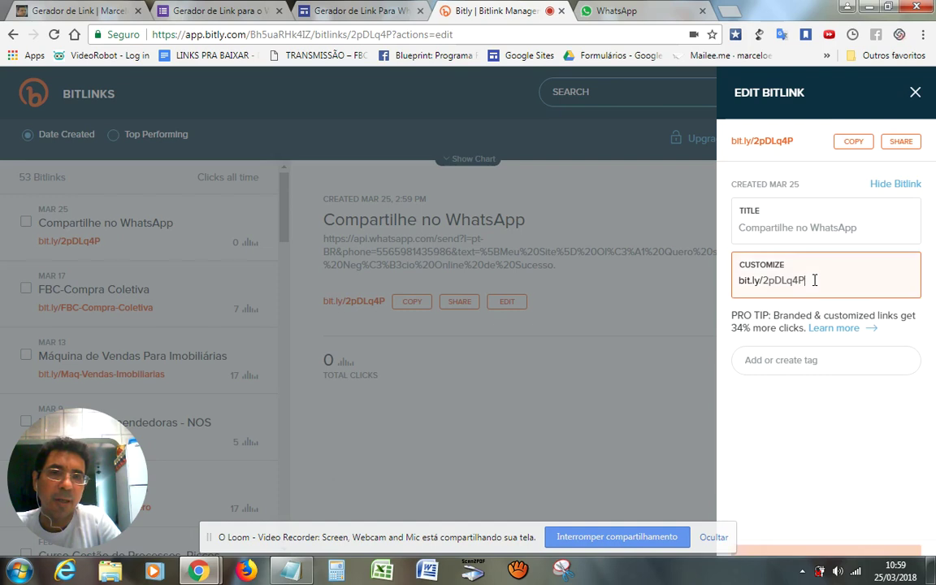
left_click_drag(815, 280, 765, 282)
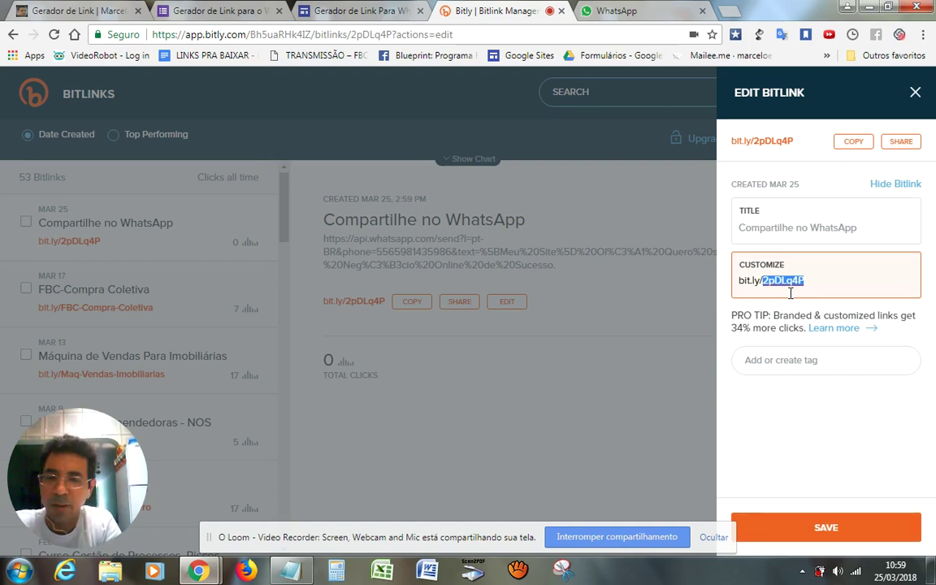
type("Cu")
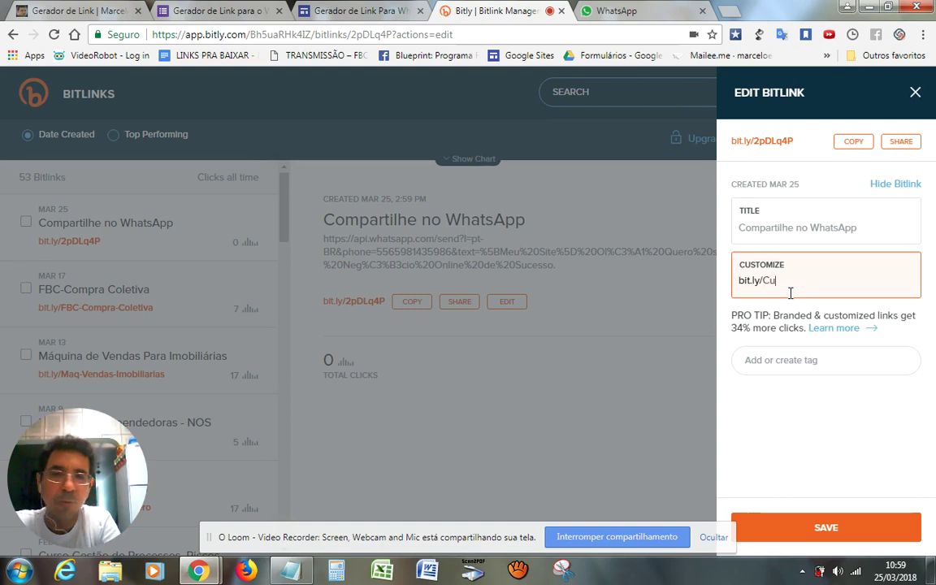
type("rso")
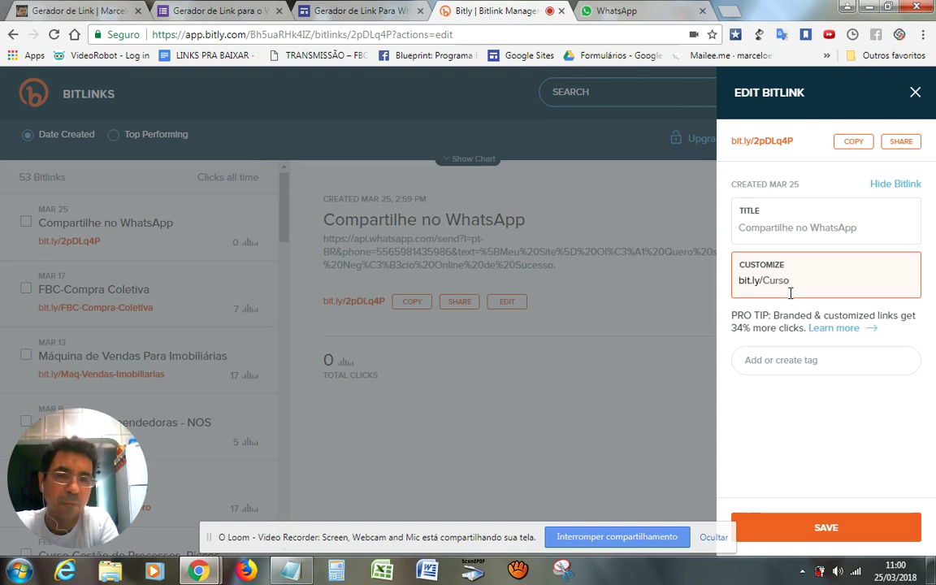
type("-NO")
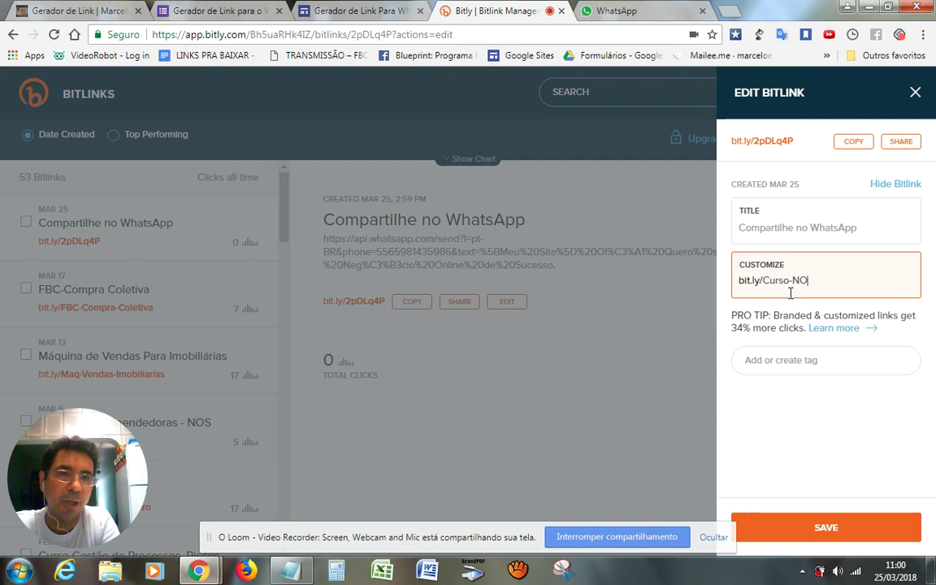
type("S-")
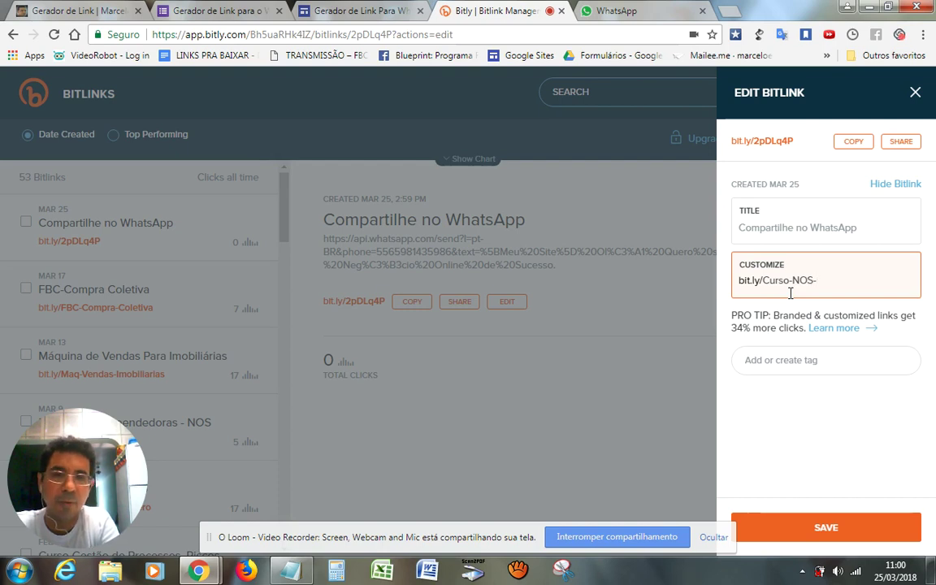
type("In")
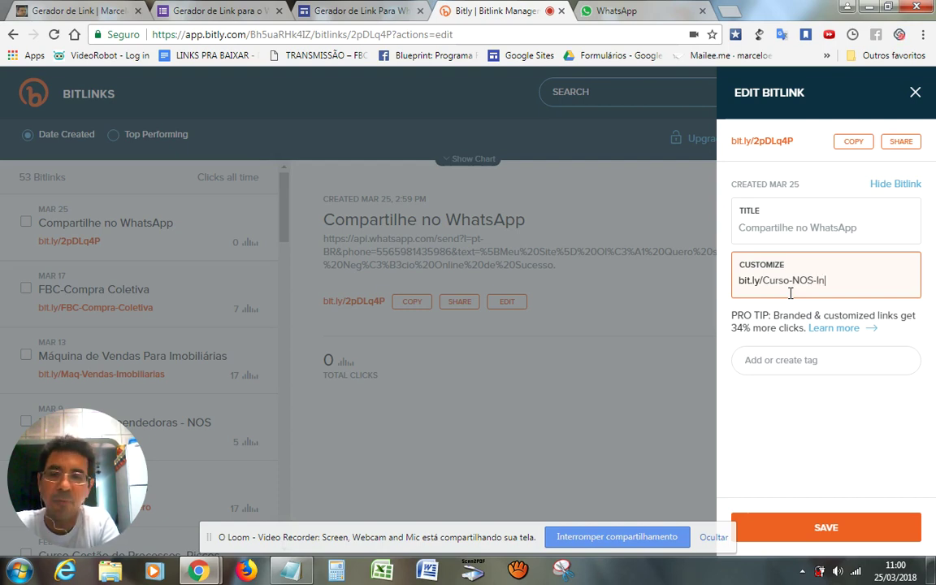
type("forme")
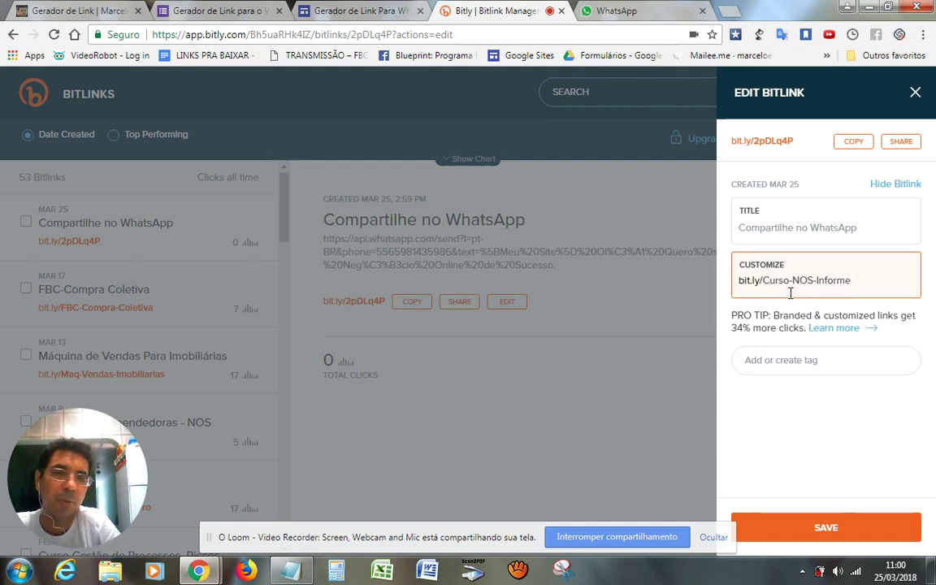
Replace the bitlink title with 'Informações sobre o Curso NOS'
left_click(863, 229)
left_click_drag(863, 229, 738, 226)
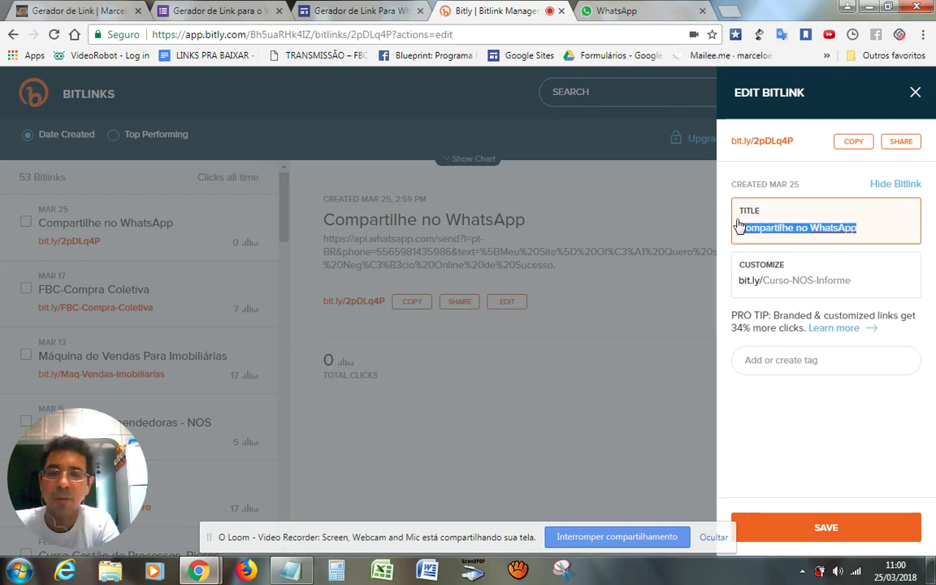
type("Informac")
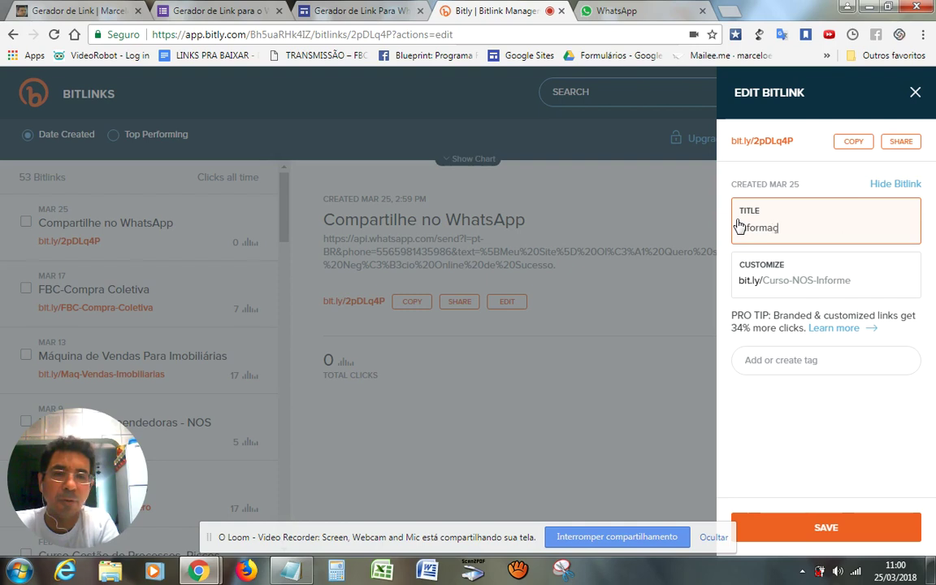
type("ões so")
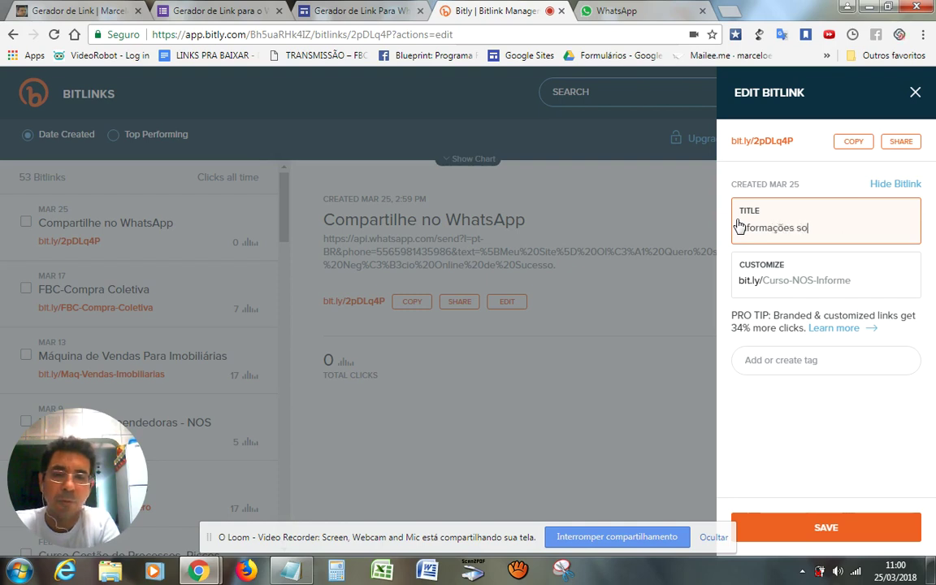
type("bre o C")
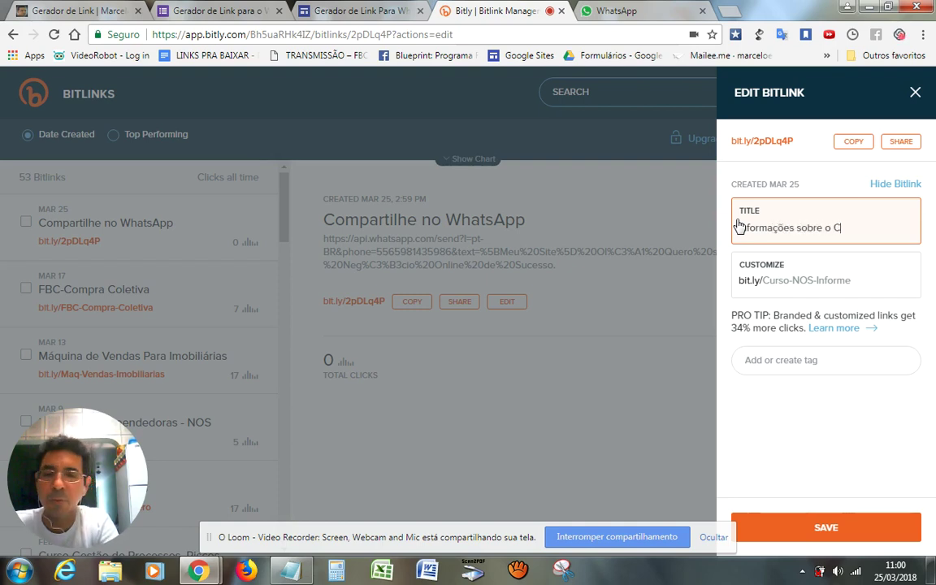
type("urso NOS")
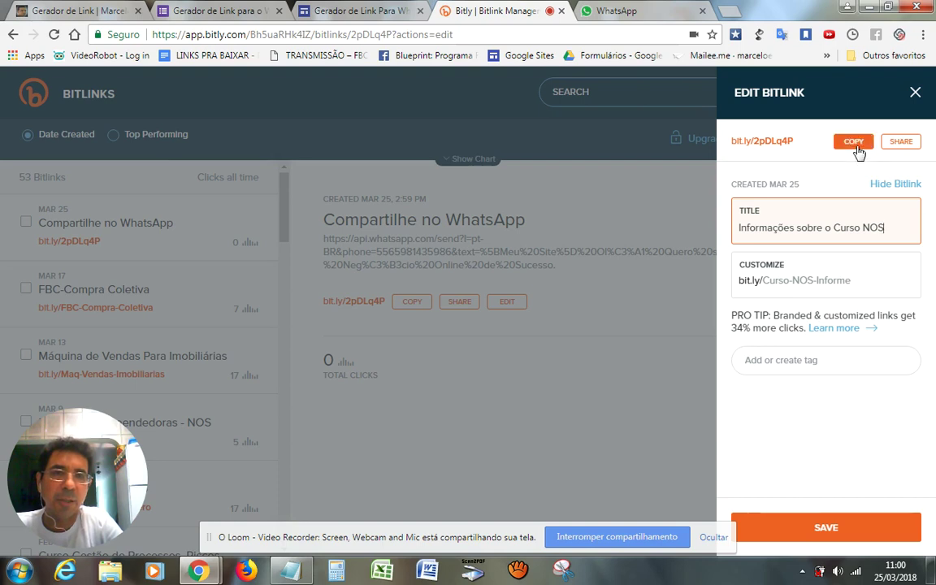
Save the edit, copy bit.ly/Curso-NOS-Informe, and close the Edit Bitlink panel
left_click(837, 530)
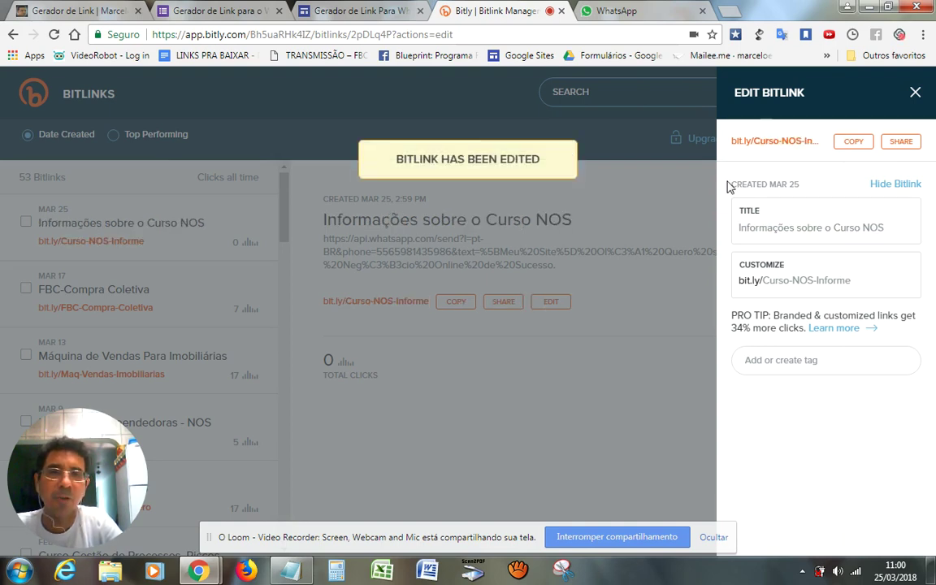
left_click(850, 144)
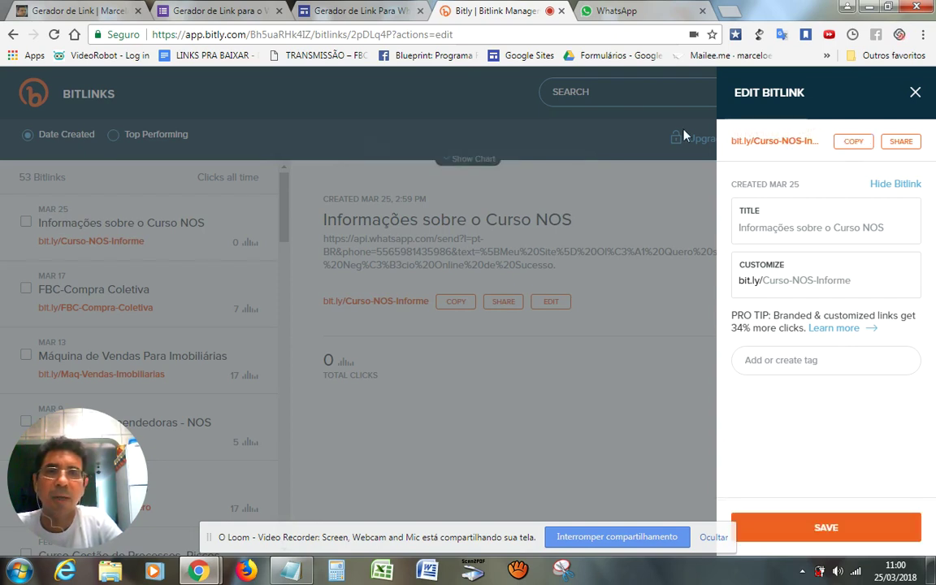
left_click(915, 92)
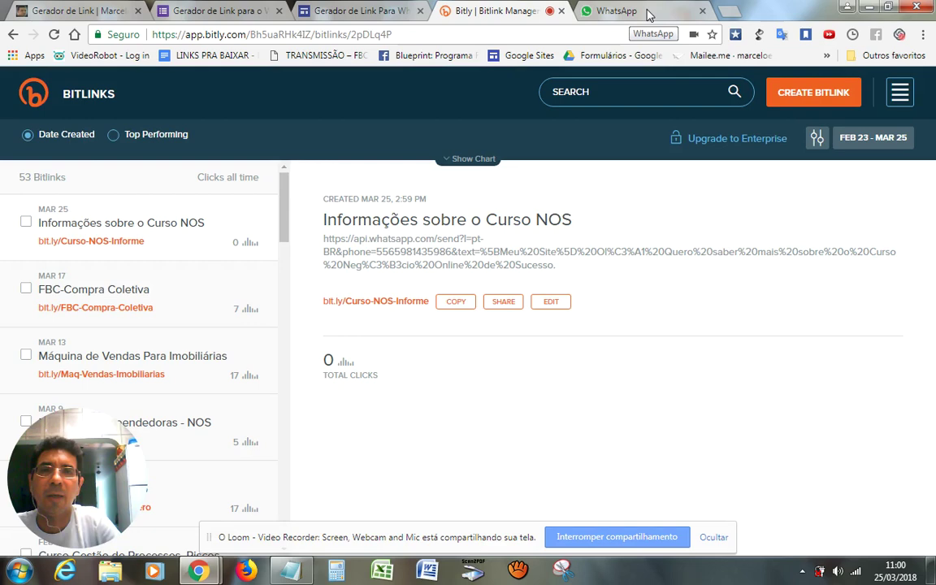
Load the copied bit.ly/Curso-NOS-Informe link in a new browser tab
left_click(649, 15)
left_click(730, 11)
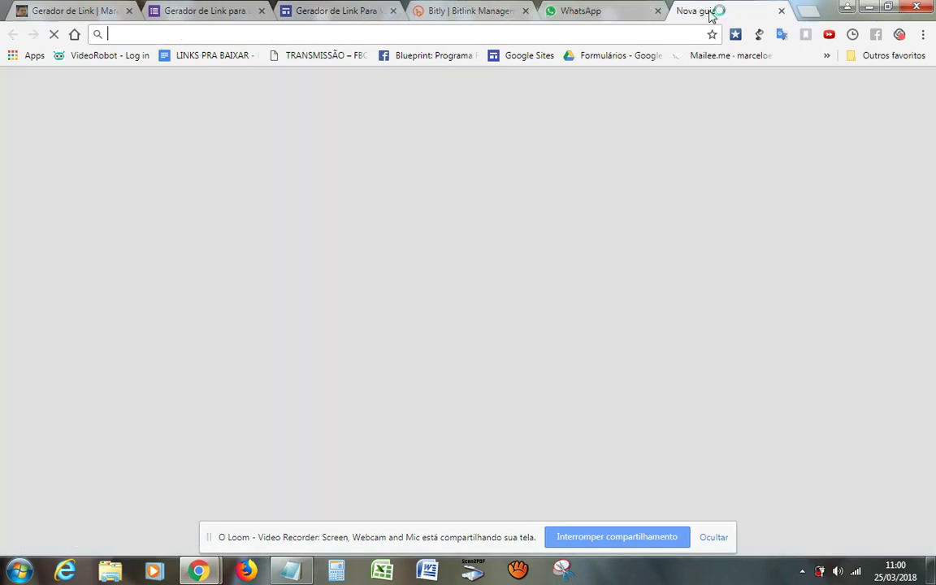
type("http://bit.ly/Curso-NOS-Informe")
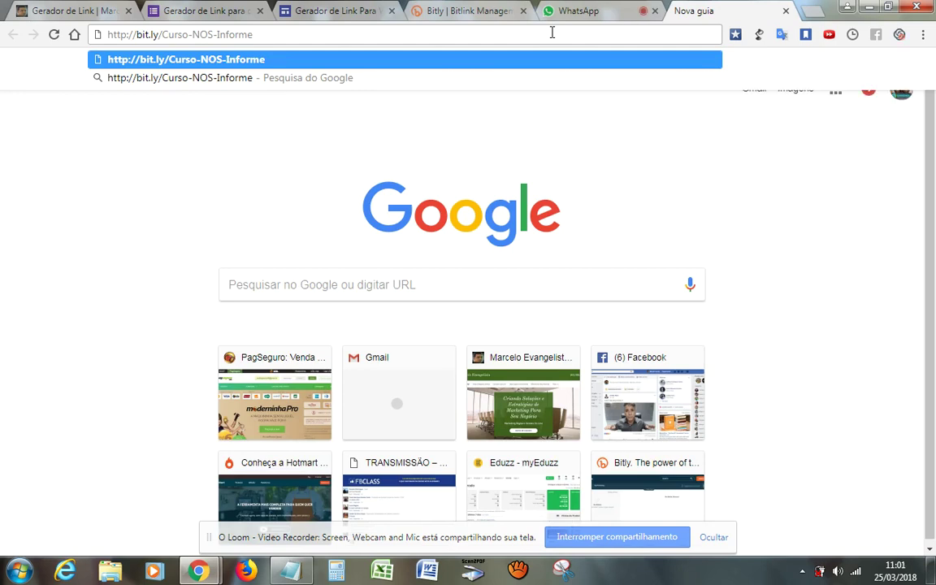
key("Return")
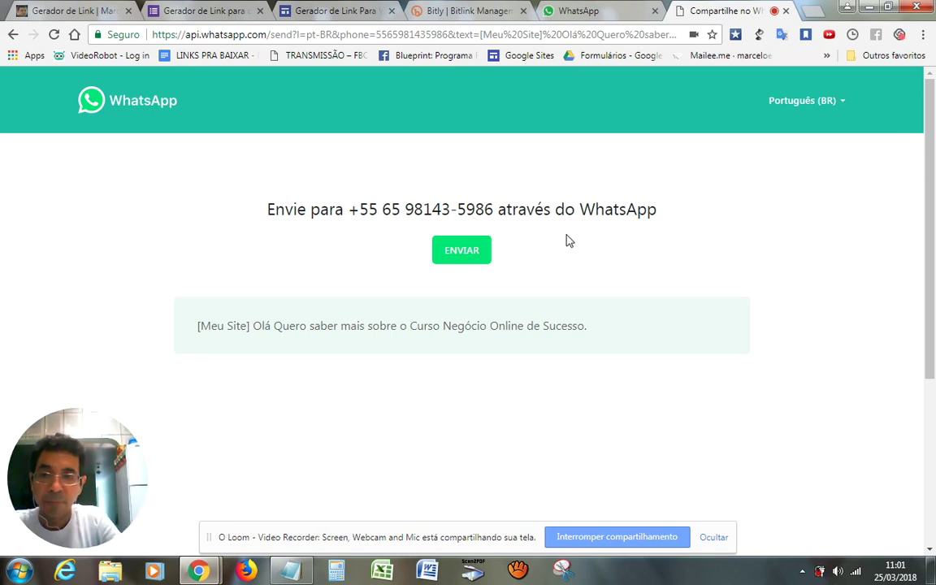
Verify the send page shows the prefilled course message, then go to WhatsApp Web
left_click_drag(195, 329, 589, 340)
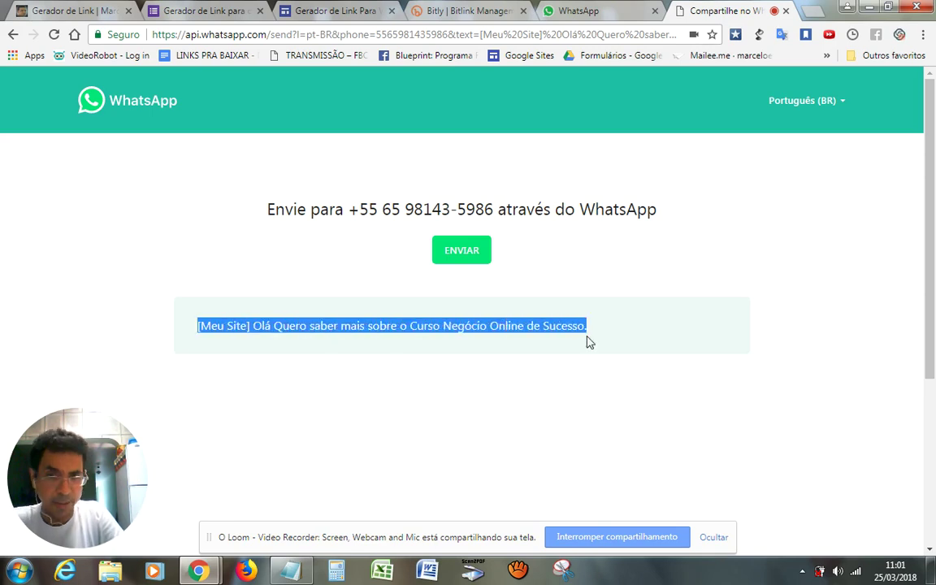
left_click(355, 16)
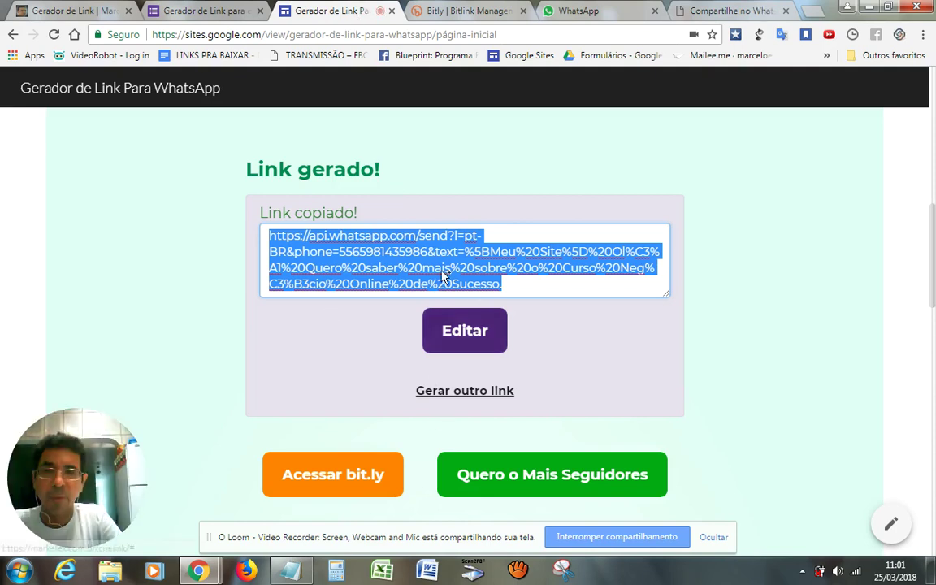
left_click(712, 11)
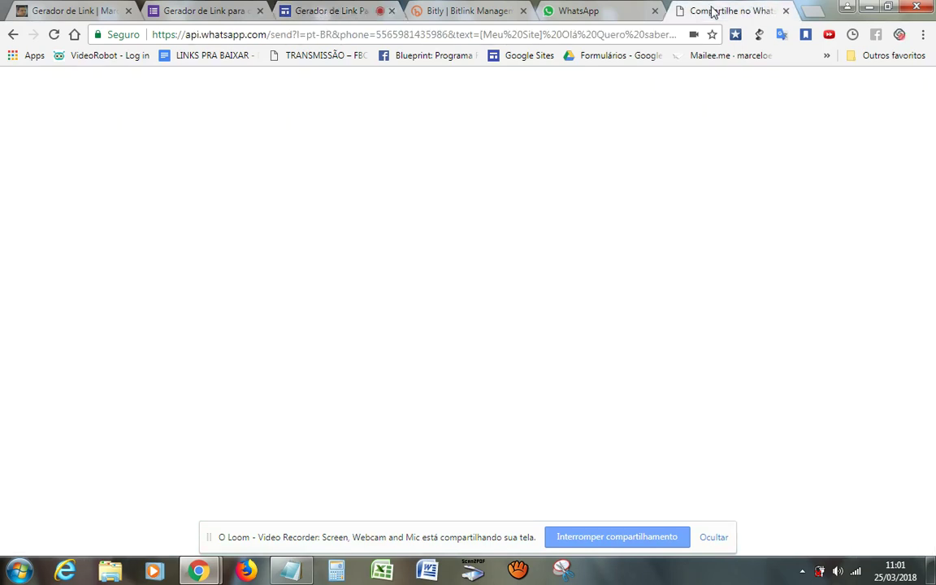
left_click(587, 358)
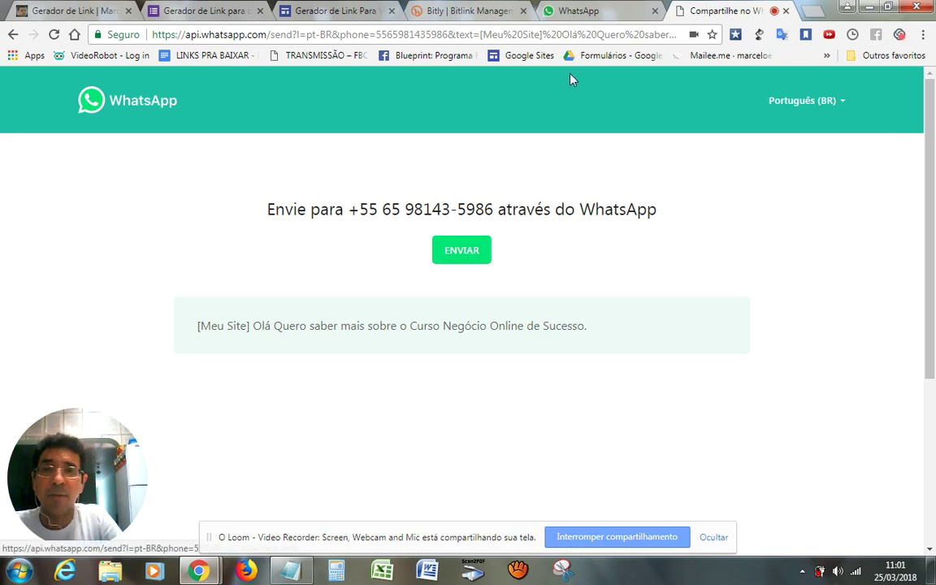
left_click(583, 14)
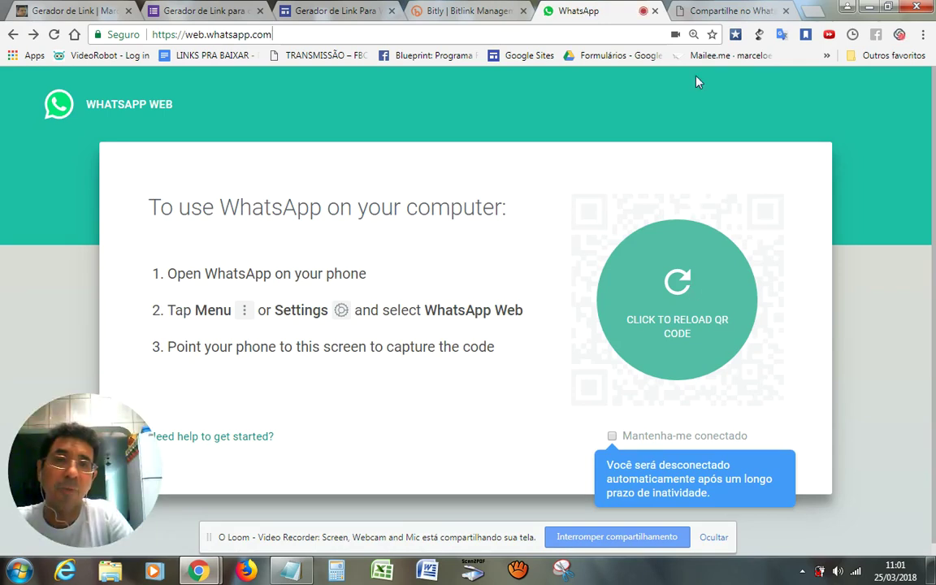
Click ENVIAR on the Compartilhe no WhatsApp page to open the chat with the course message prefilled
left_click(709, 14)
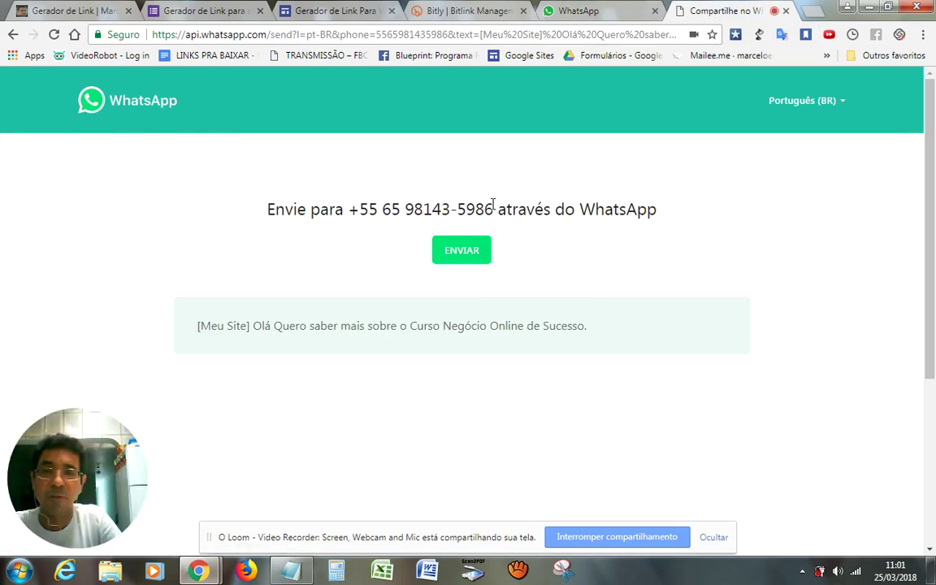
left_click(453, 255)
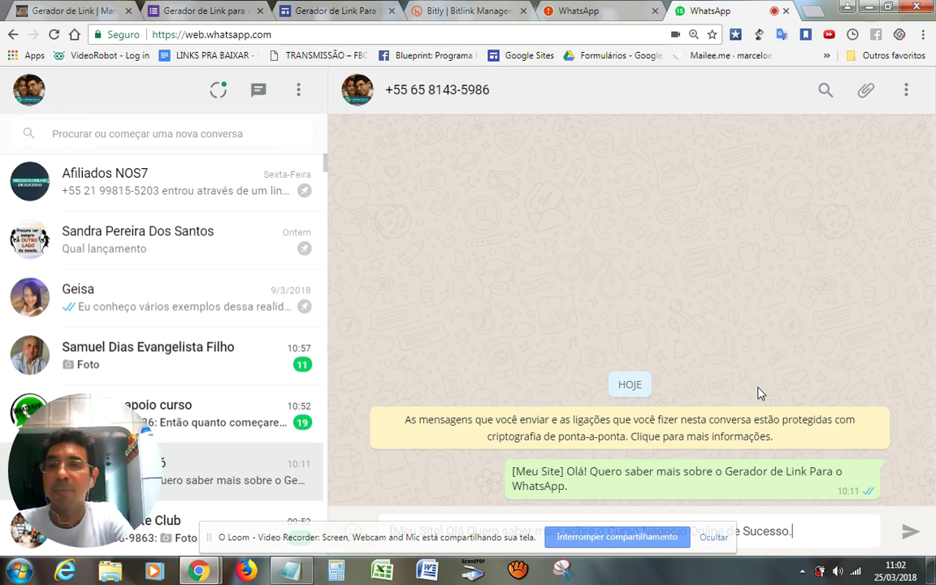
left_click(603, 24)
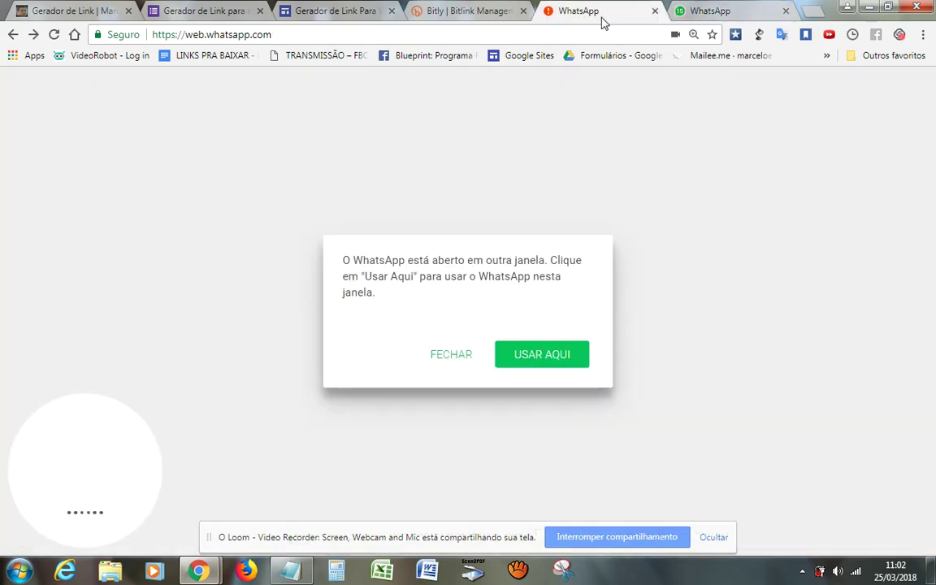
Close the duplicate WhatsApp Web tab and reset the generator with 'Gerar outro link'
left_click(654, 12)
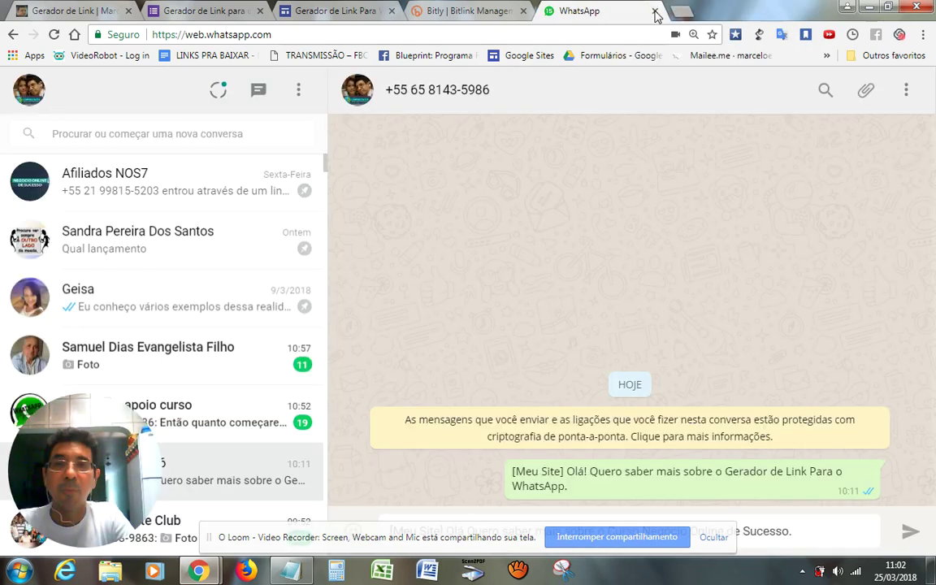
left_click(479, 11)
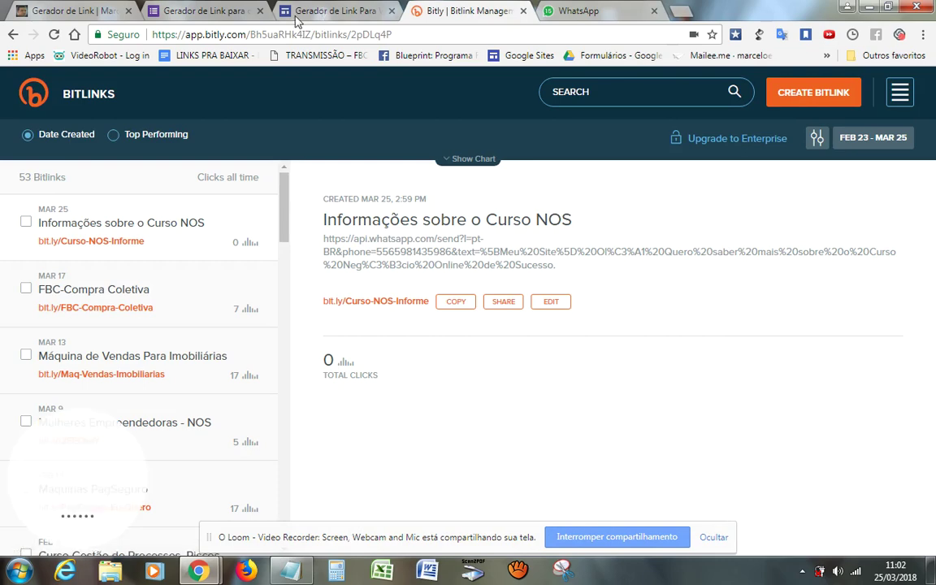
left_click(229, 17)
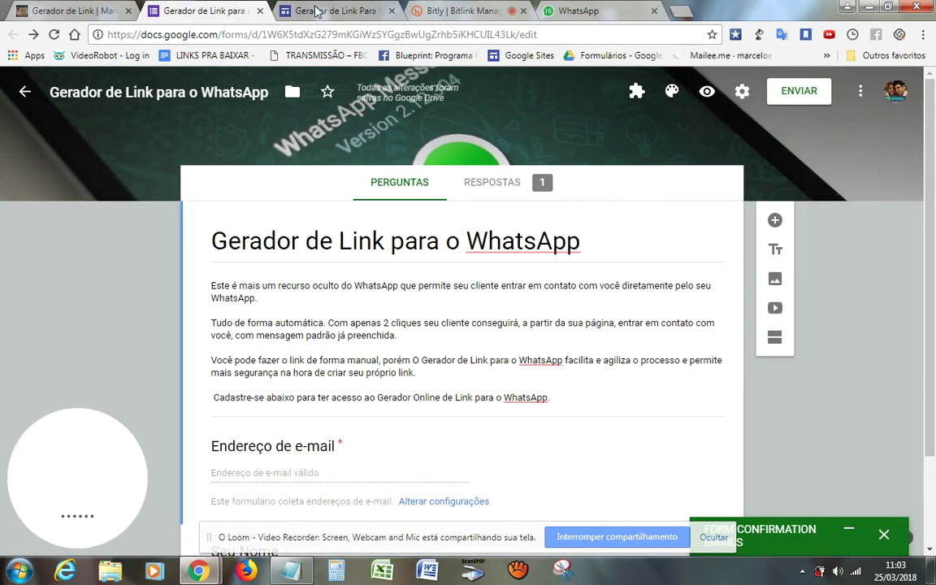
left_click(317, 11)
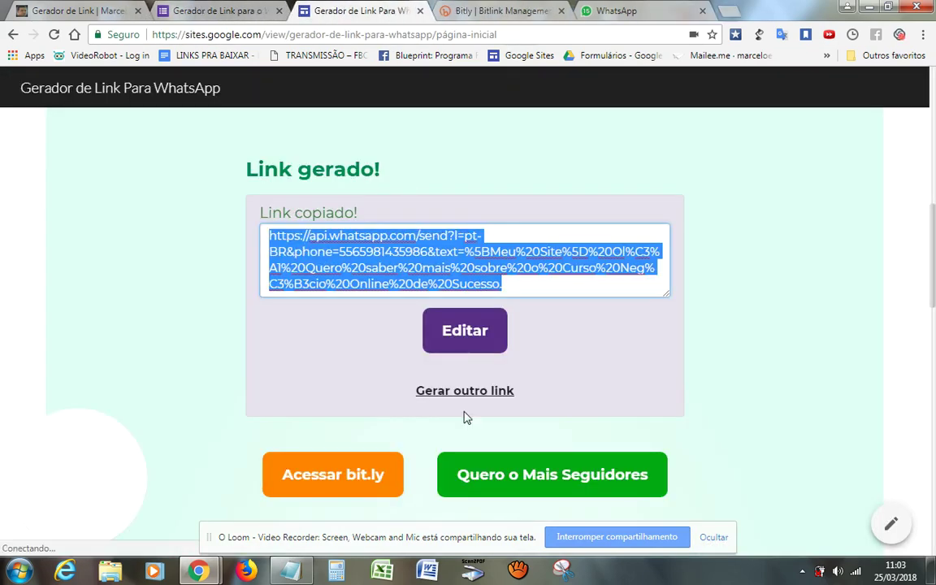
left_click(469, 394)
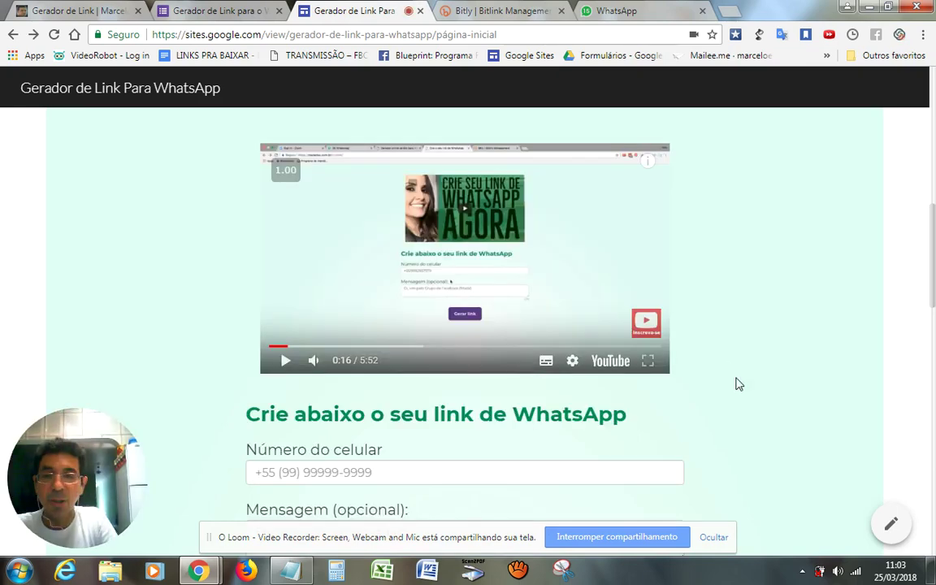
scroll(737, 383, "down", 2)
scroll(736, 383, "down", 1)
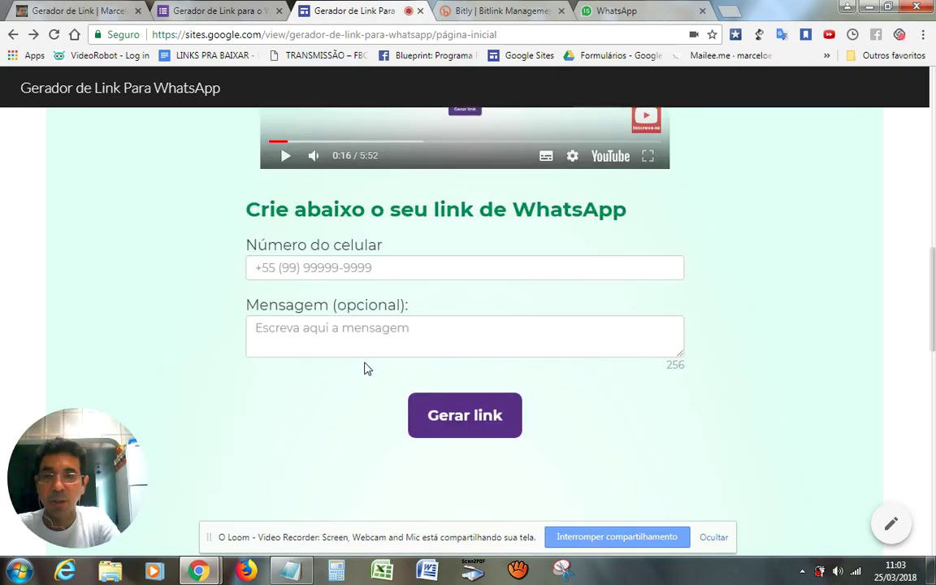
left_click(297, 329)
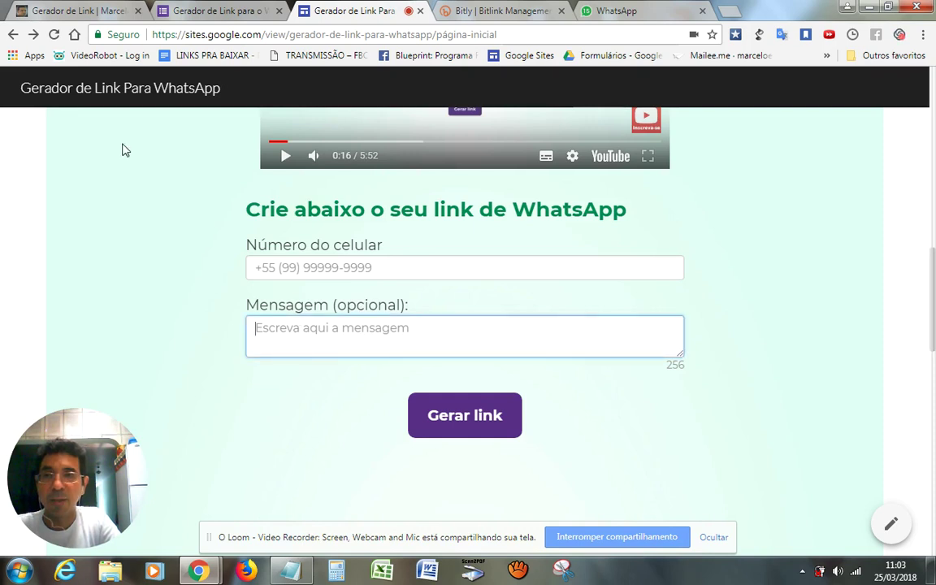
Go back to the generated result, copy the WhatsApp link, and open the bit.ly/Curso-NOS-Informe details in Bitly
left_click(33, 34)
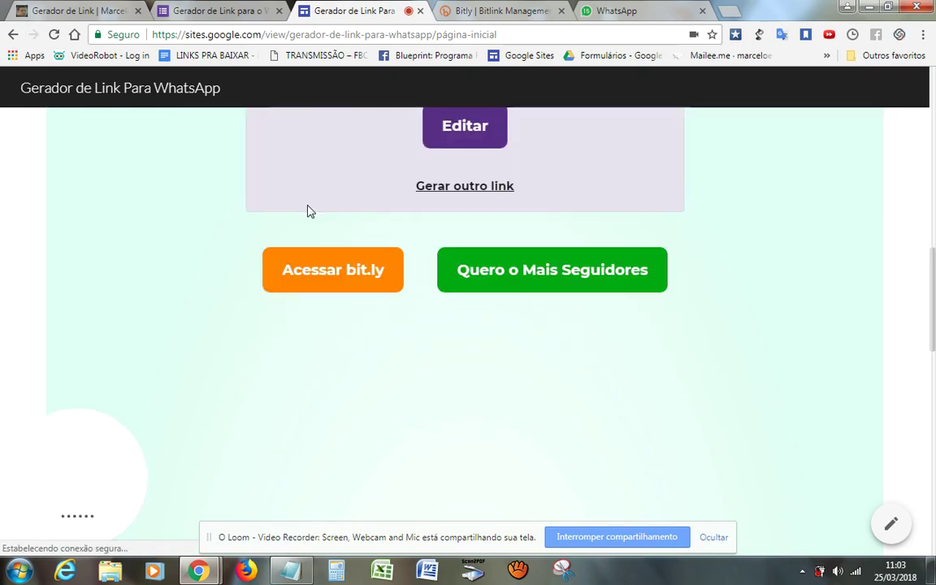
scroll(786, 236, "up", 1)
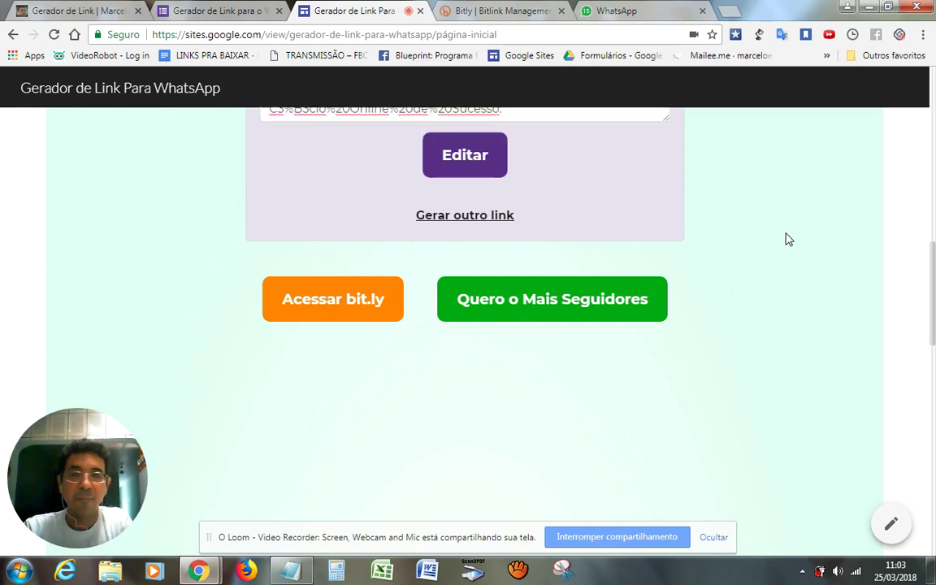
scroll(786, 239, "up", 1)
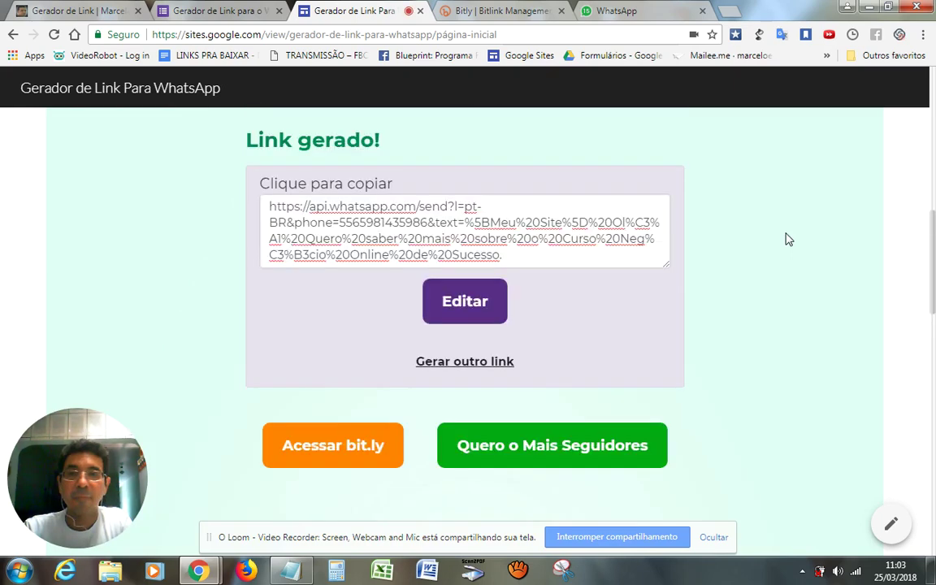
left_click(431, 224)
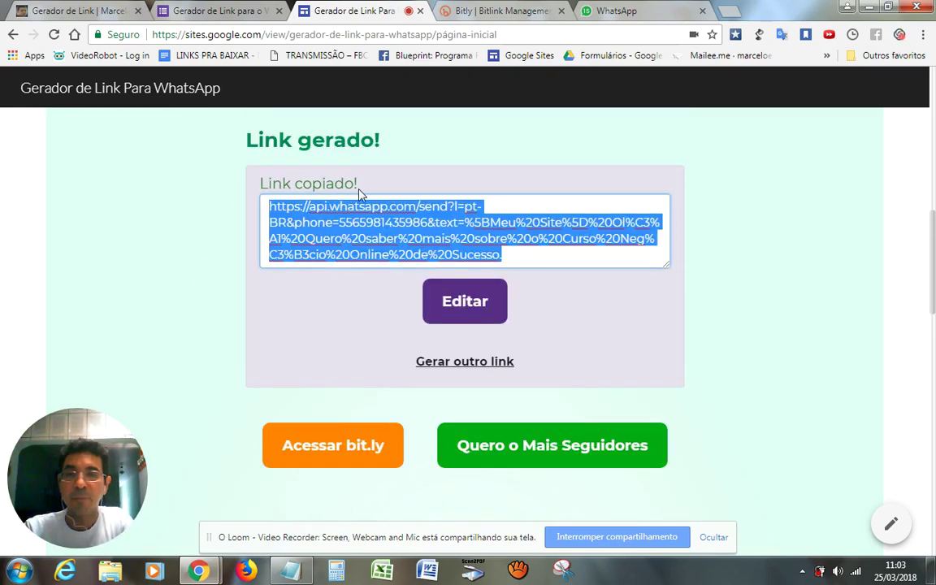
left_click(488, 11)
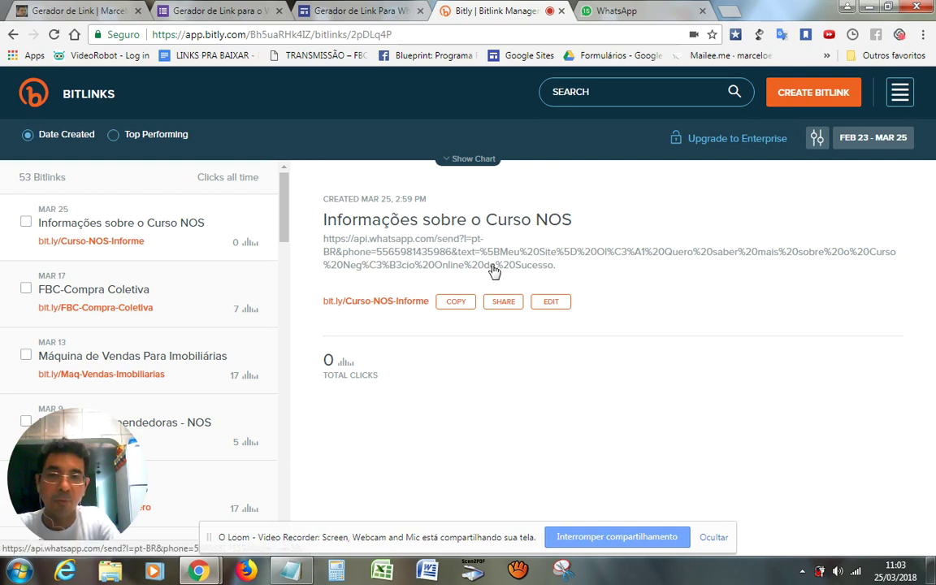
Copy bit.ly/Curso-NOS-Informe and load it in a new tab to test the redirect
left_click(453, 303)
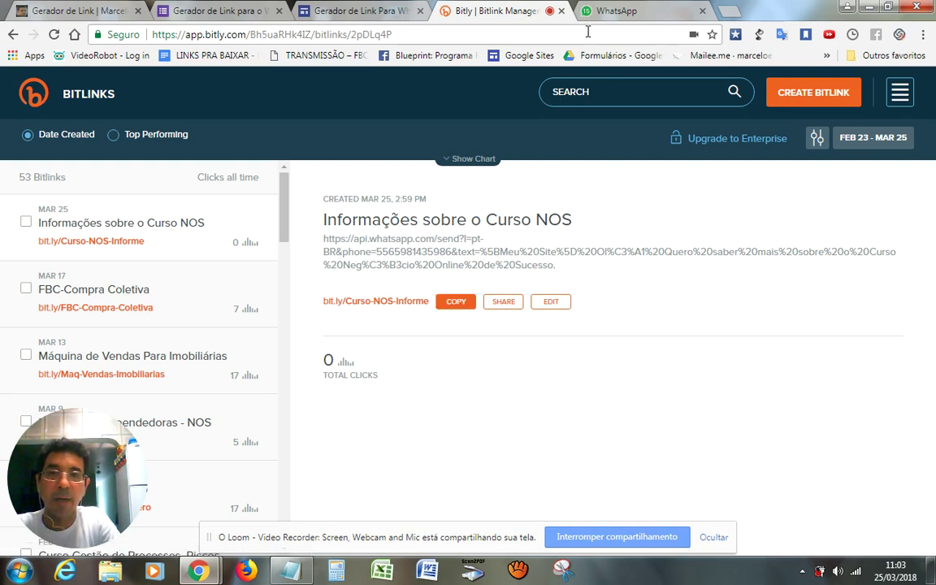
left_click(609, 14)
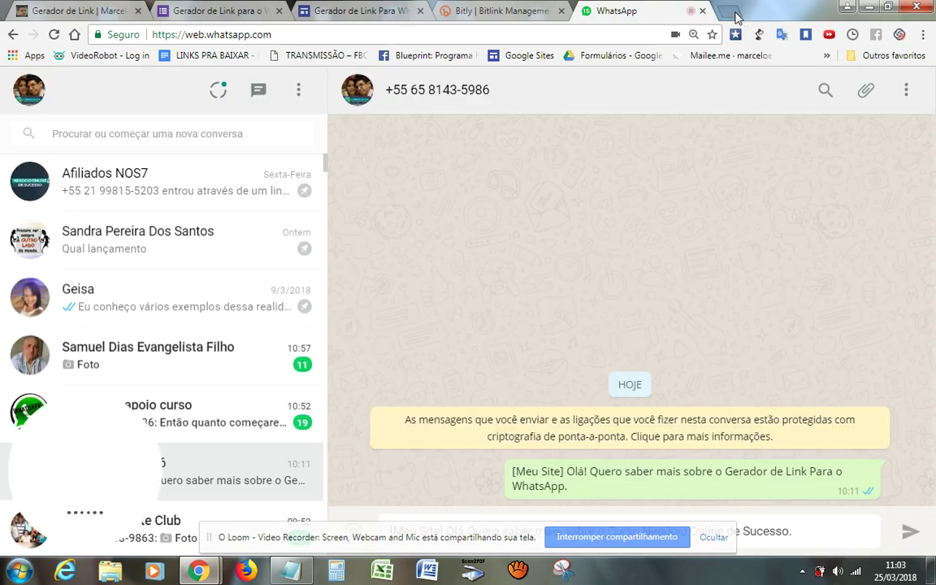
left_click(734, 14)
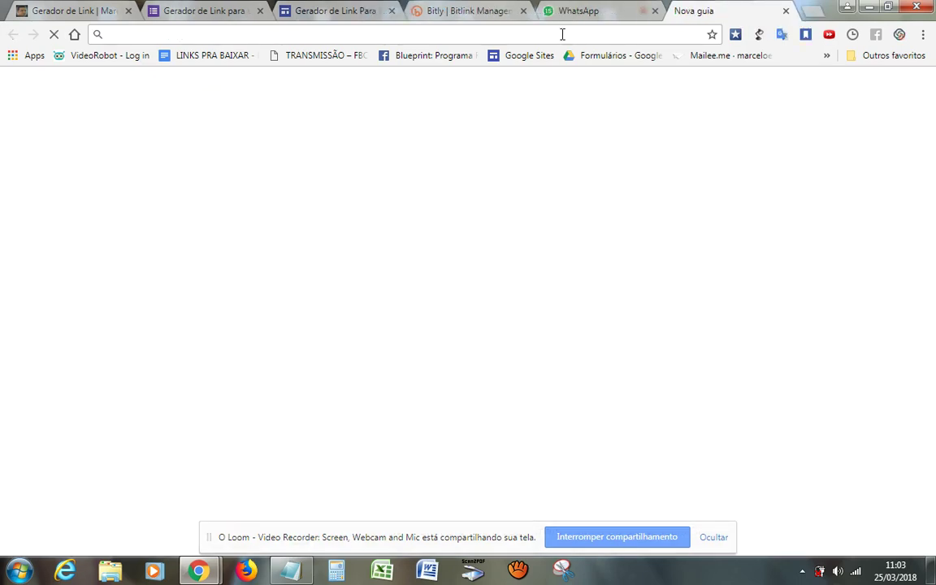
key("ctrl+v")
key("Return")
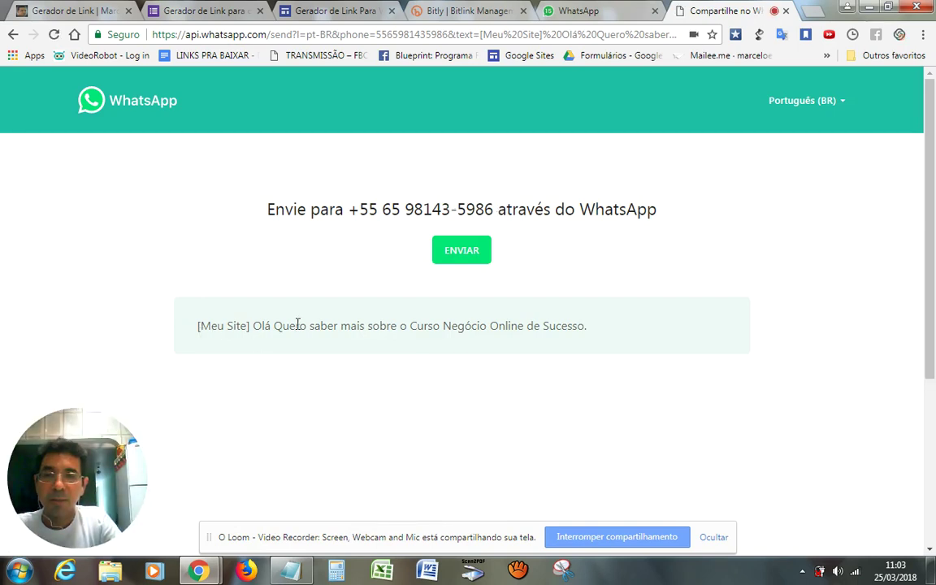
Continue to WhatsApp Web's chat with the course message prefilled, then close the duplicate WhatsApp tab
left_click(467, 252)
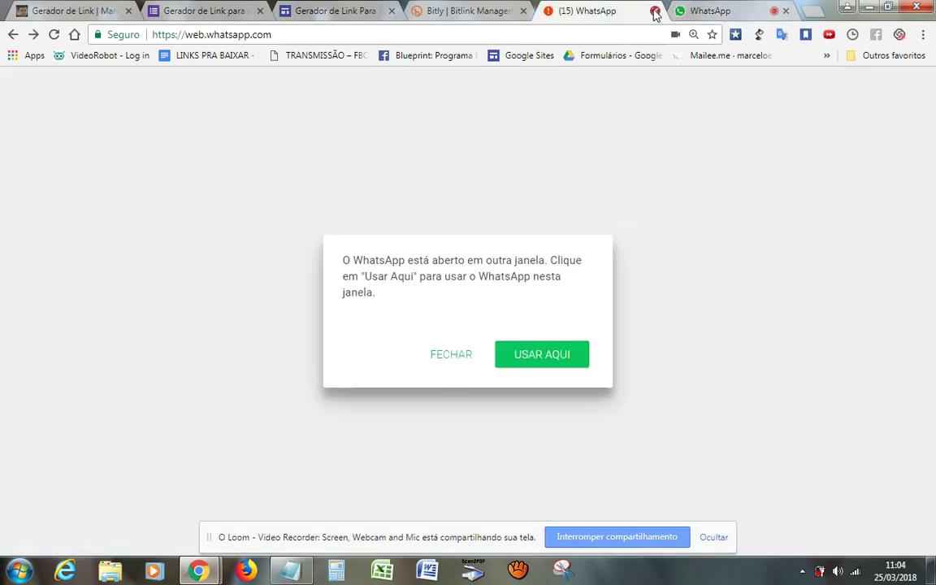
left_click(655, 11)
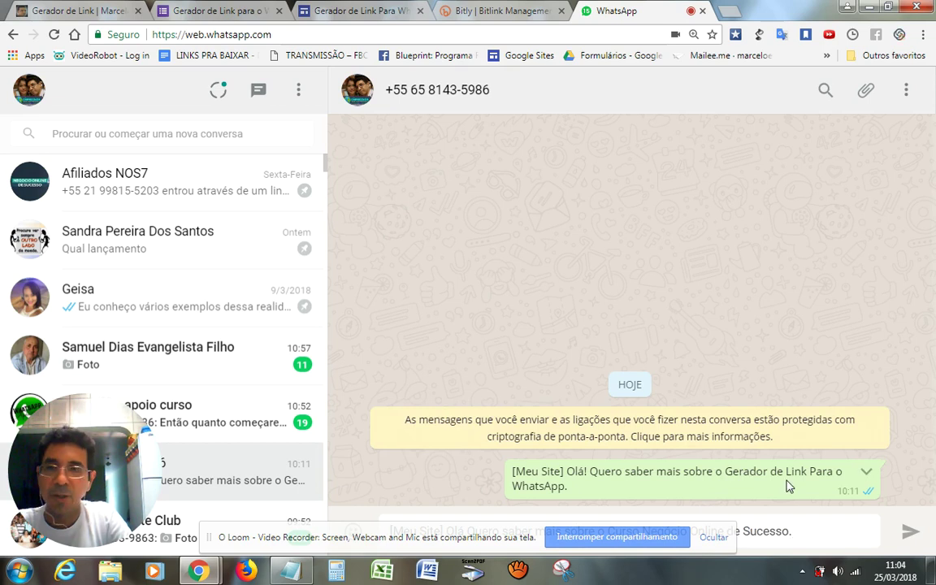
Close WhatsApp Web, confirming Sair, and go back to the Gerador de Link Para WhatsApp tab
left_click(704, 11)
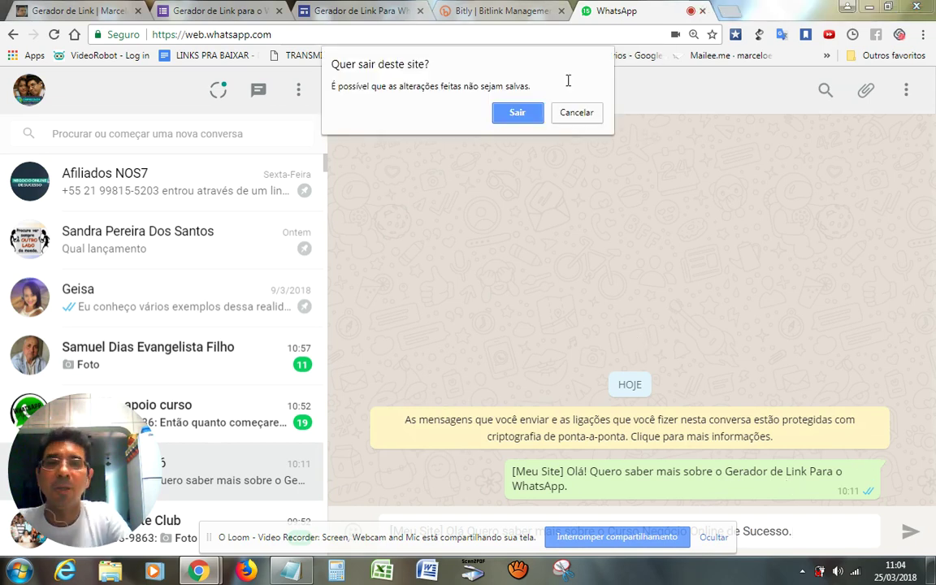
left_click(525, 119)
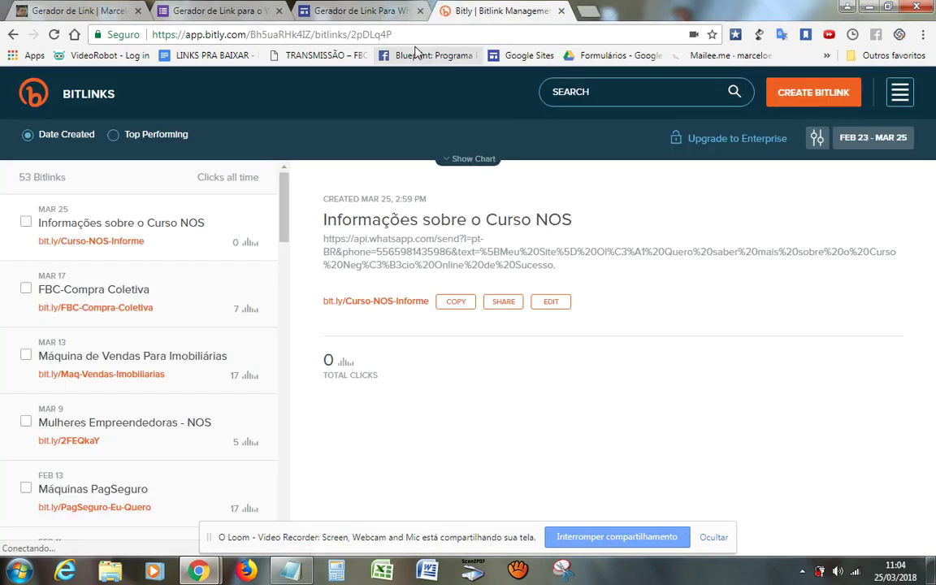
left_click(371, 12)
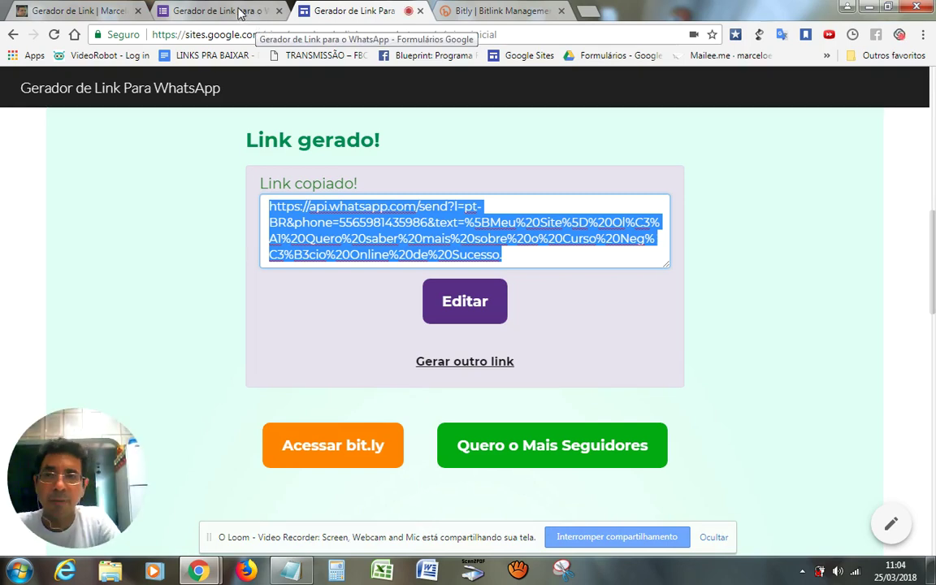
left_click(241, 16)
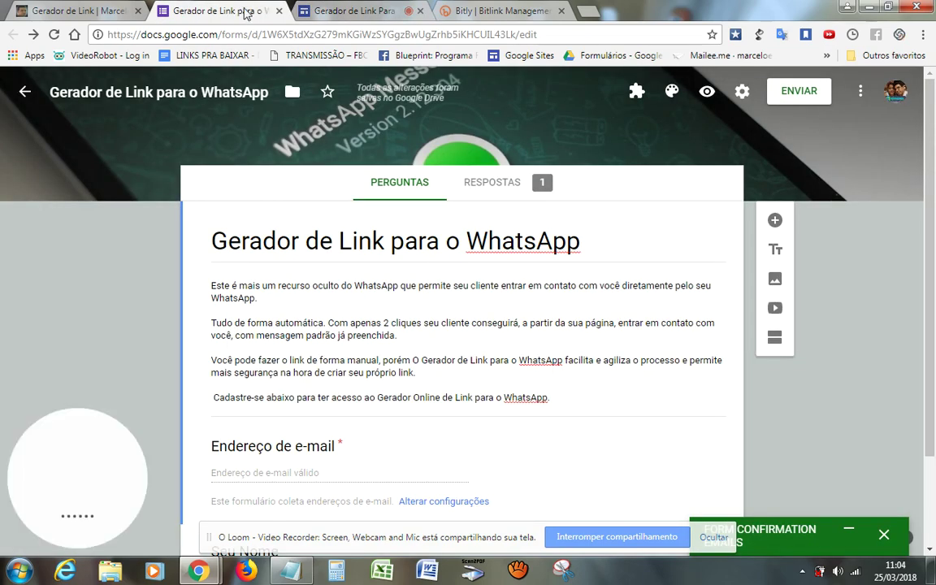
left_click(322, 15)
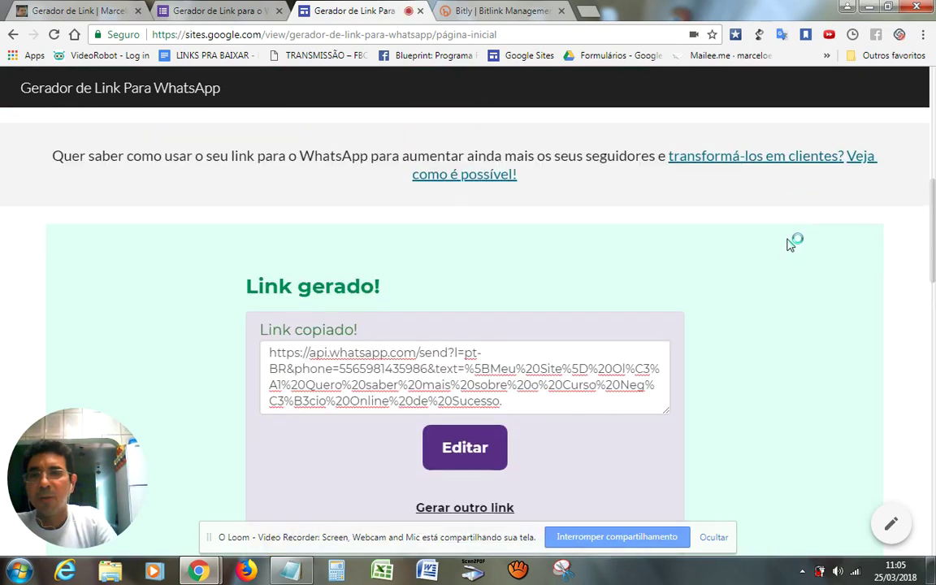
Choose Gerar outro link and scroll down to the empty 'Crie abaixo o seu link de WhatsApp' form
scroll(786, 245, "down", 1)
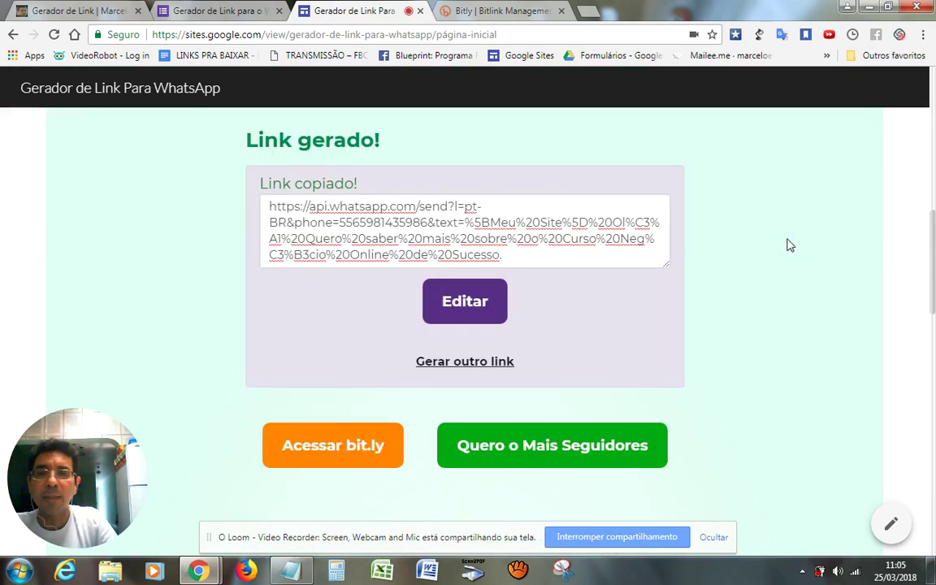
left_click(467, 364)
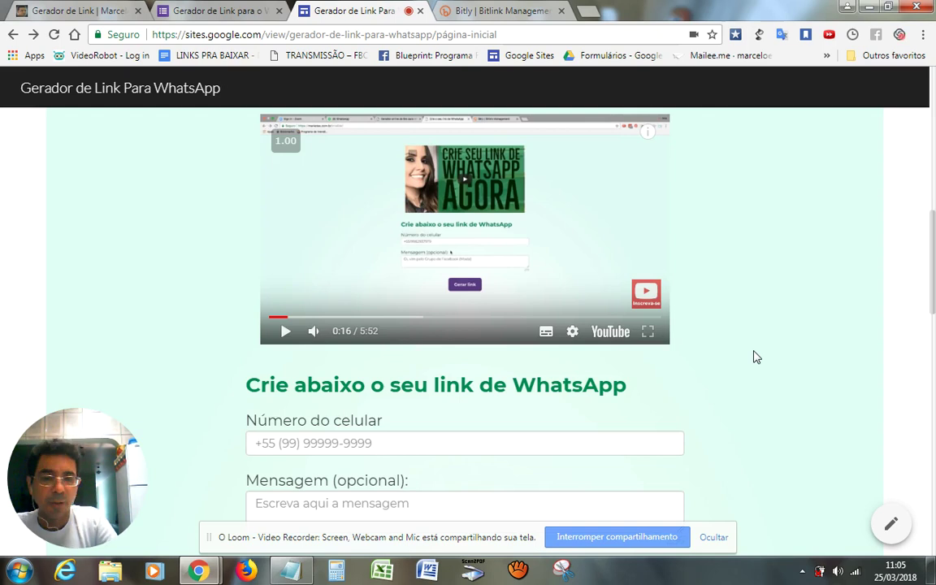
scroll(756, 358, "down", 1)
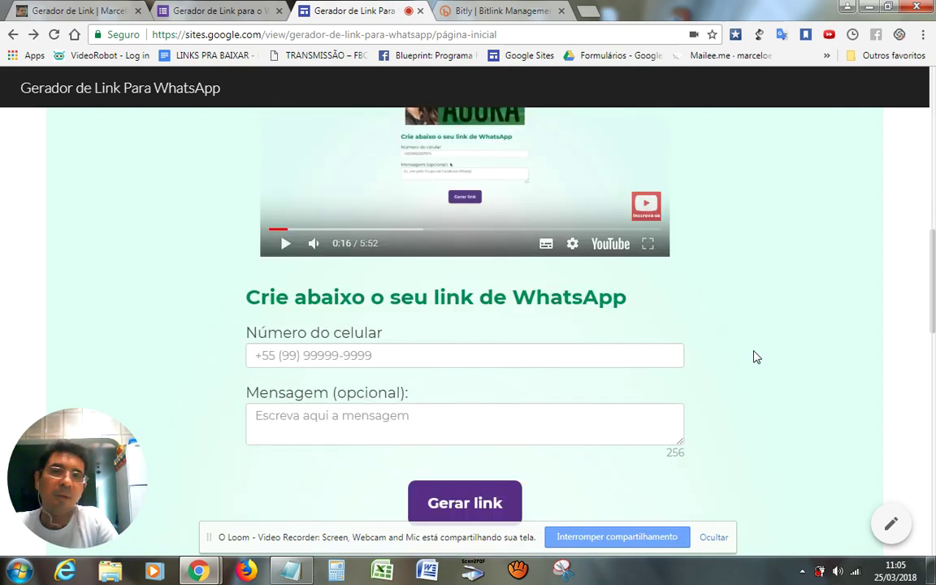
scroll(756, 358, "down", 1)
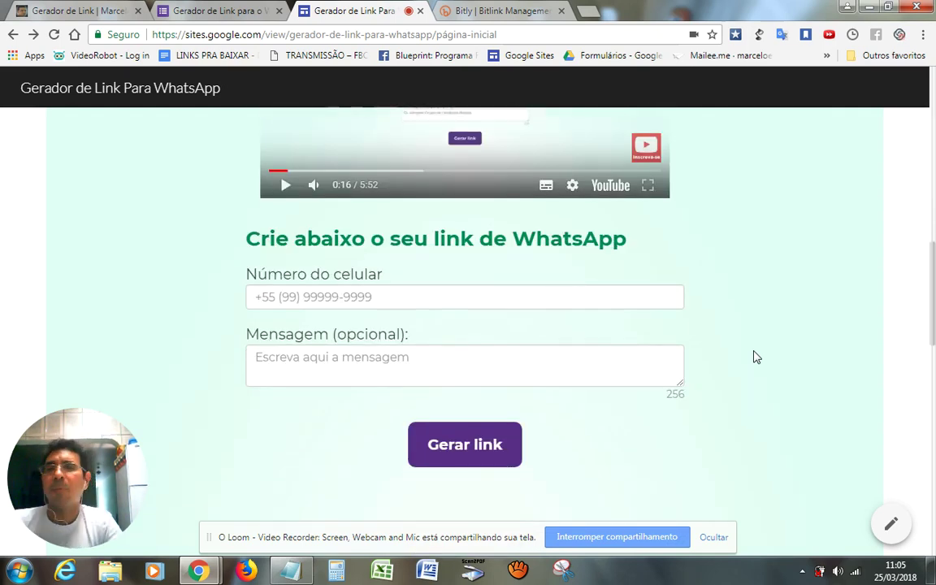